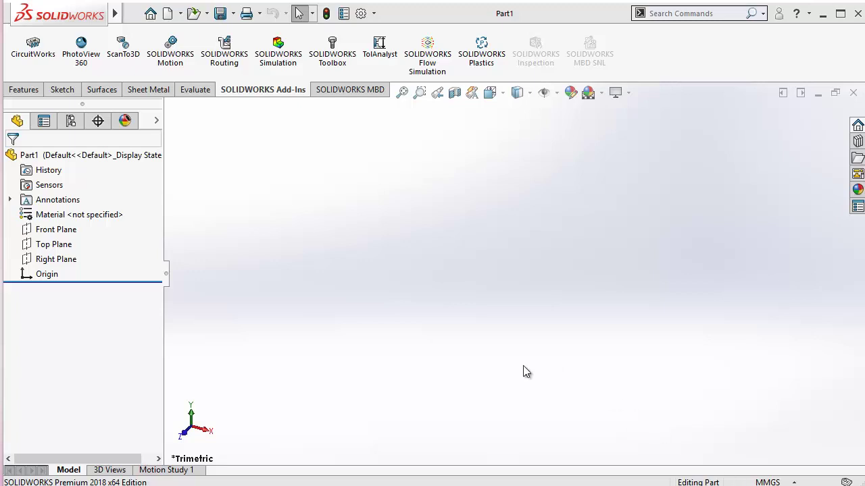
Display the Sketch tools in the CommandManager for the empty Part1.
{"action": "left_click", "coordinate": [62, 91]}
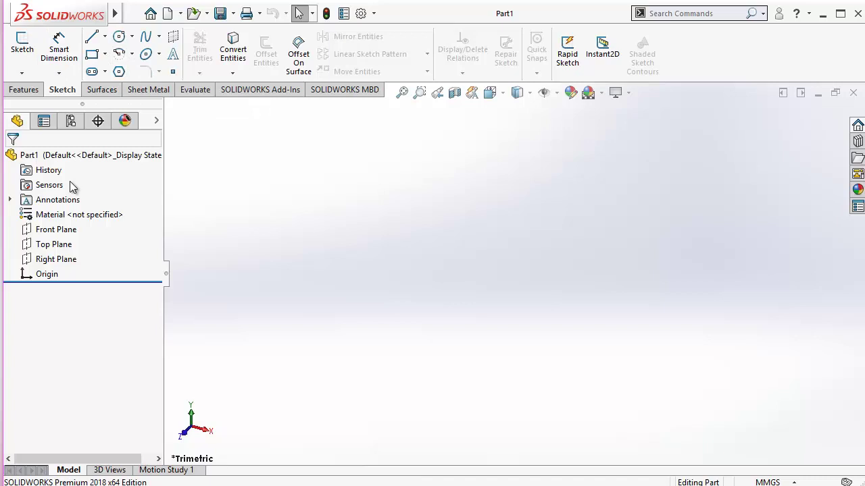
Draw a corner rectangle around the origin in a new sketch on the Top Plane.
{"action": "left_click", "coordinate": [64, 246]}
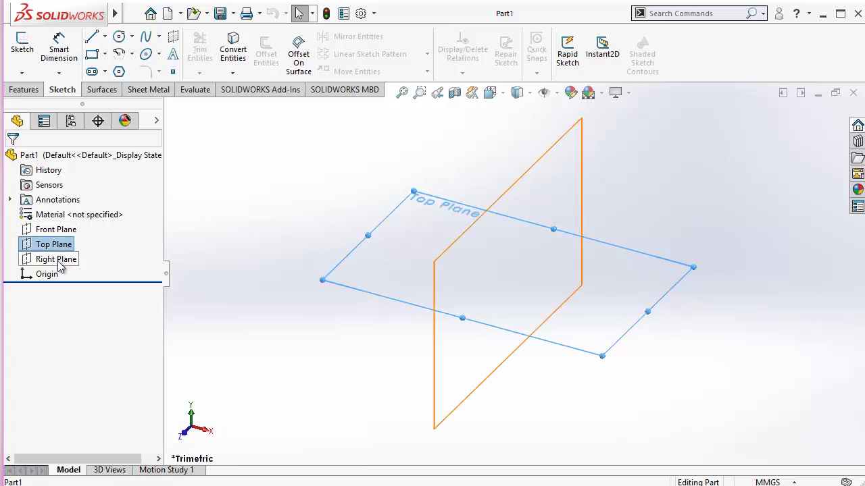
{"action": "left_click", "coordinate": [59, 263]}
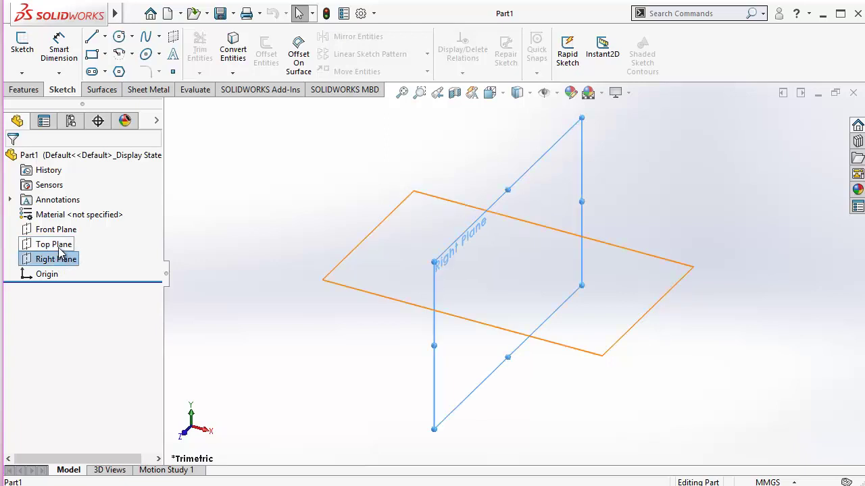
{"action": "left_click", "coordinate": [59, 246]}
{"action": "left_click", "coordinate": [72, 227]}
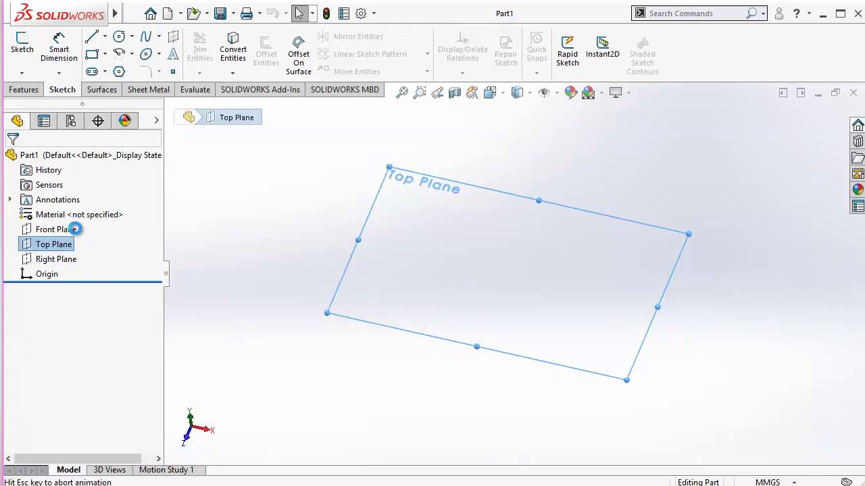
{"action": "key", "text": "ctrl+z"}
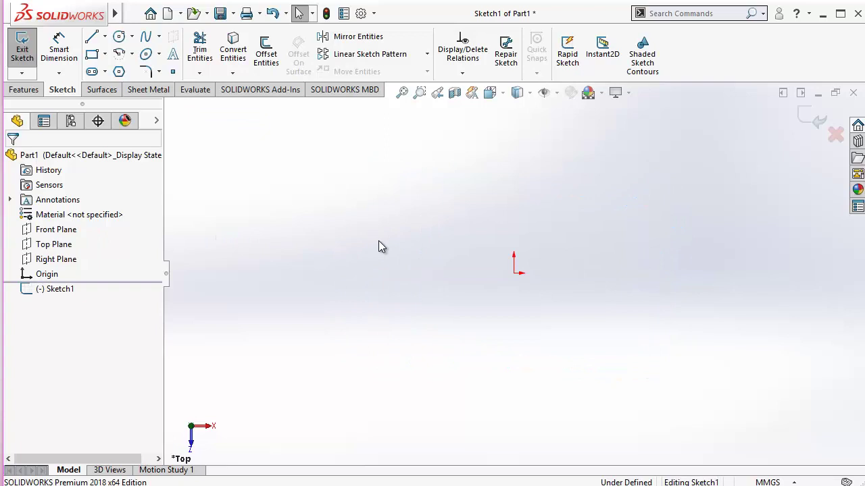
{"action": "left_click", "coordinate": [92, 55]}
{"action": "left_click_drag", "start_coordinate": [427, 197], "coordinate": [491, 265]}
{"action": "left_click_drag", "start_coordinate": [552, 313], "coordinate": [579, 331]}
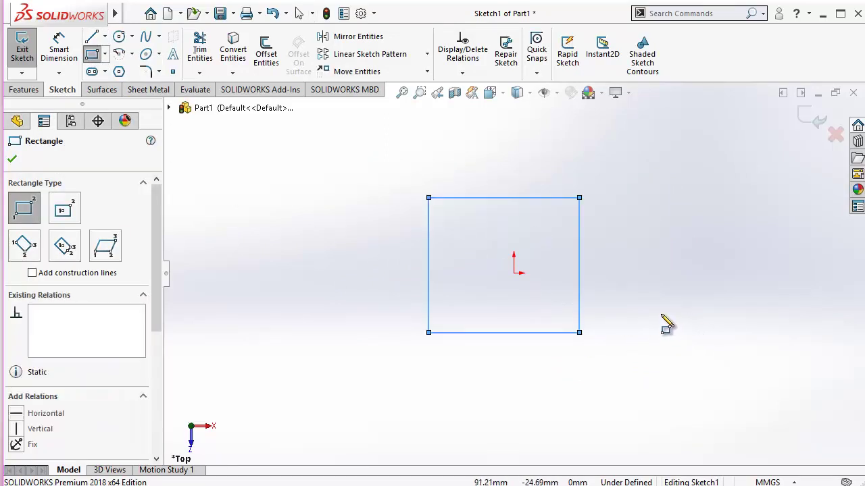
{"action": "key", "text": "Escape"}
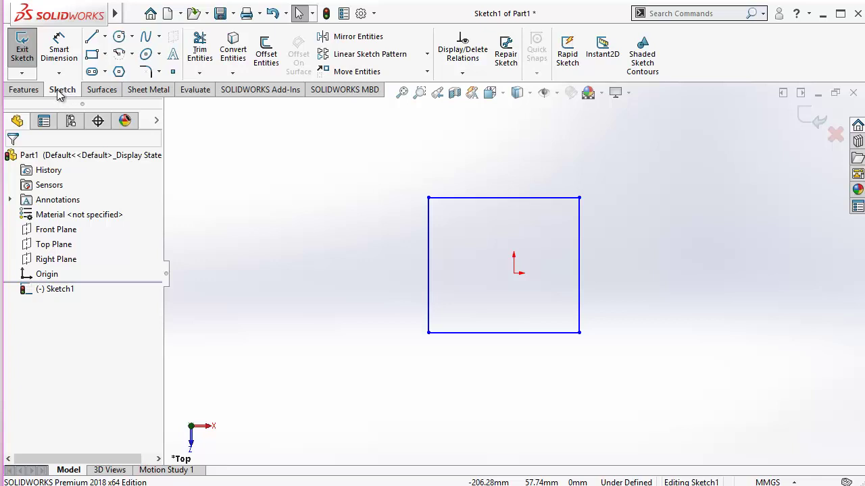
Extrude the rectangle sketch 43 mm upward into the solid block Boss-Extrude1.
{"action": "left_click", "coordinate": [22, 92]}
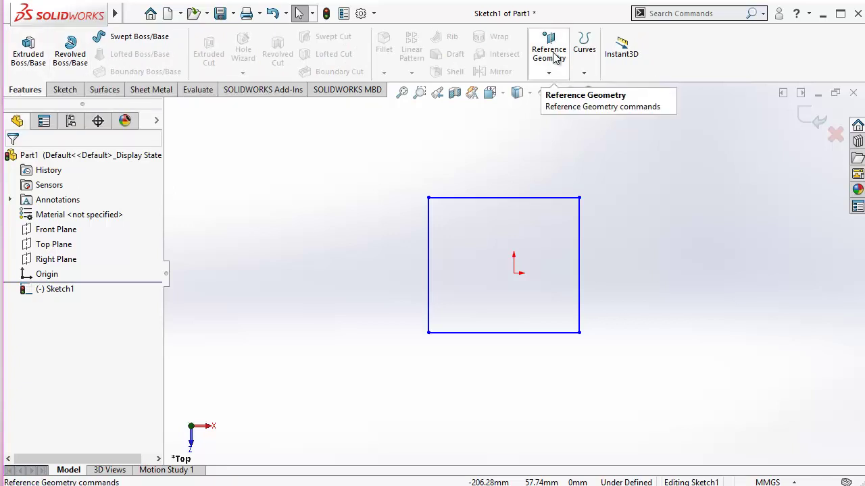
{"action": "left_click", "coordinate": [29, 59]}
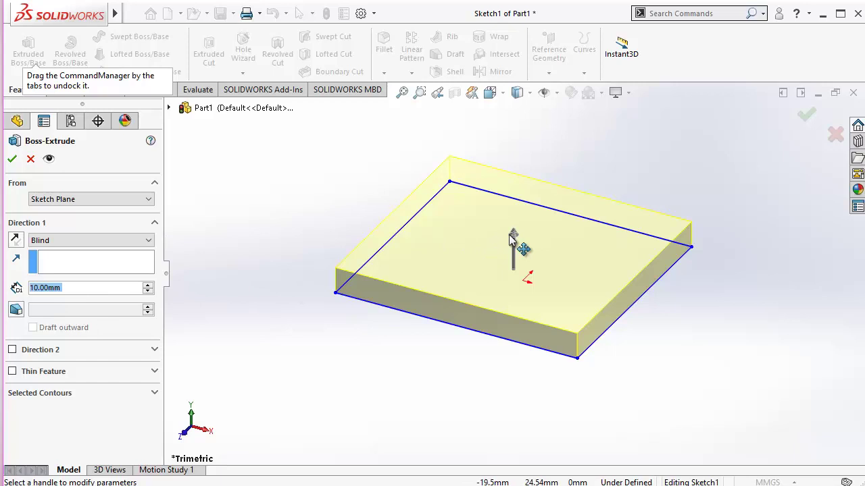
{"action": "mouse_move", "coordinate": [512, 232]}
{"action": "left_mouse_down"}
{"action": "mouse_move", "coordinate": [513, 160]}
{"action": "mouse_move", "coordinate": [514, 168]}
{"action": "left_mouse_up"}
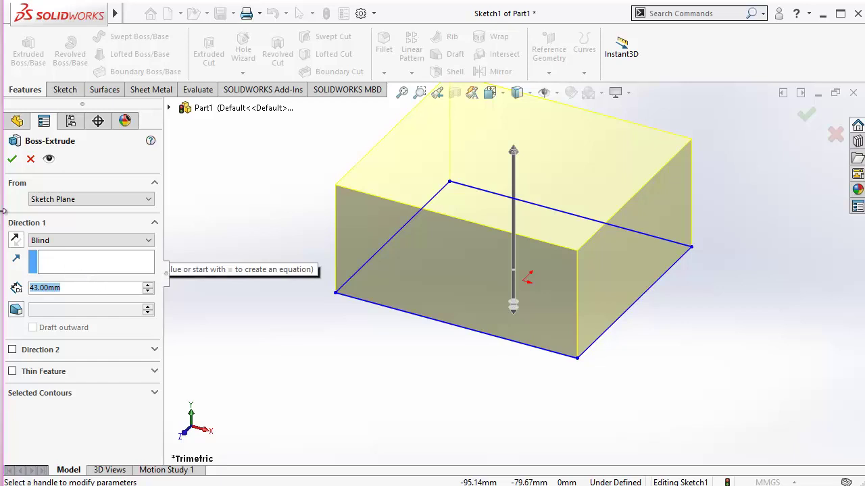
{"action": "left_click", "coordinate": [12, 159]}
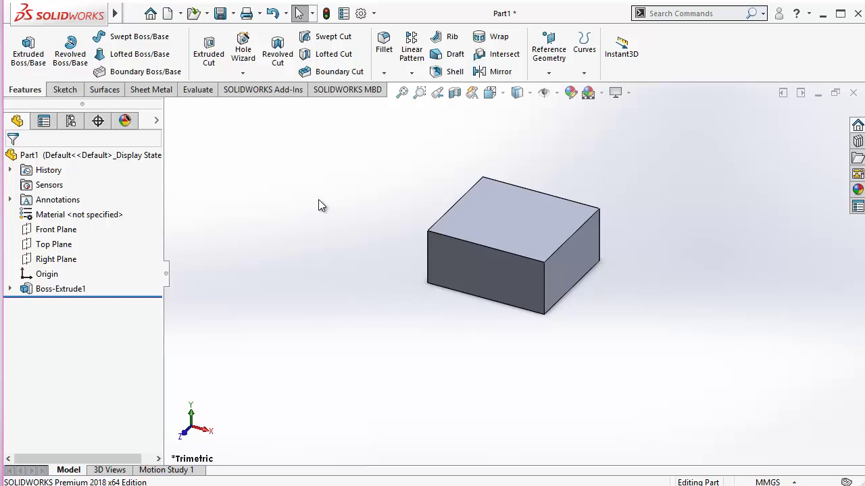
With the Surfaces tools showing, delete Boss-Extrude1 and select the remaining Sketch1.
{"action": "left_click", "coordinate": [110, 93]}
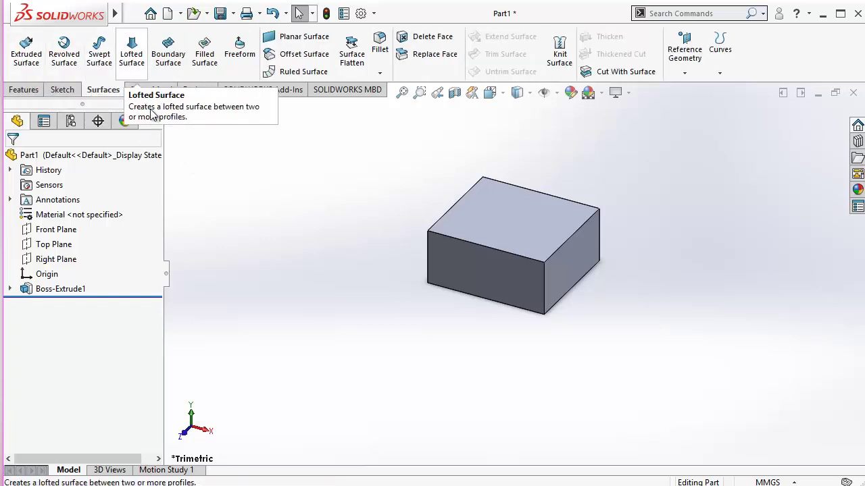
{"action": "left_click", "coordinate": [52, 292]}
{"action": "key", "text": "Delete"}
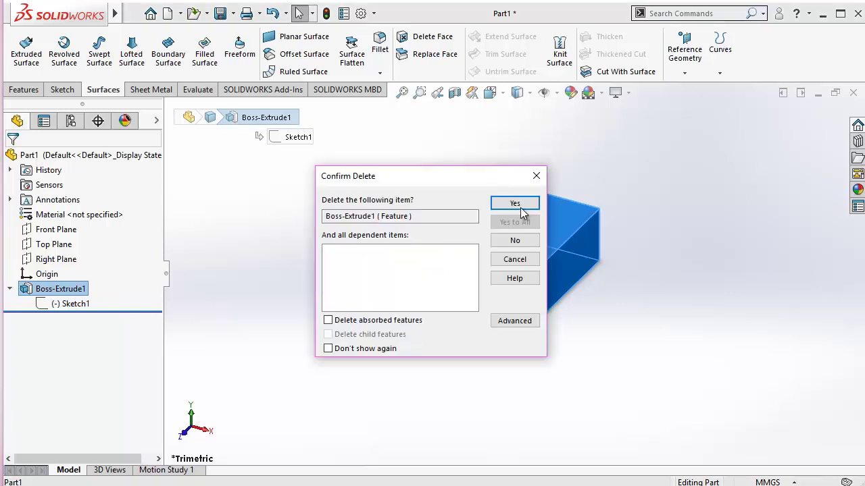
{"action": "left_click", "coordinate": [519, 207]}
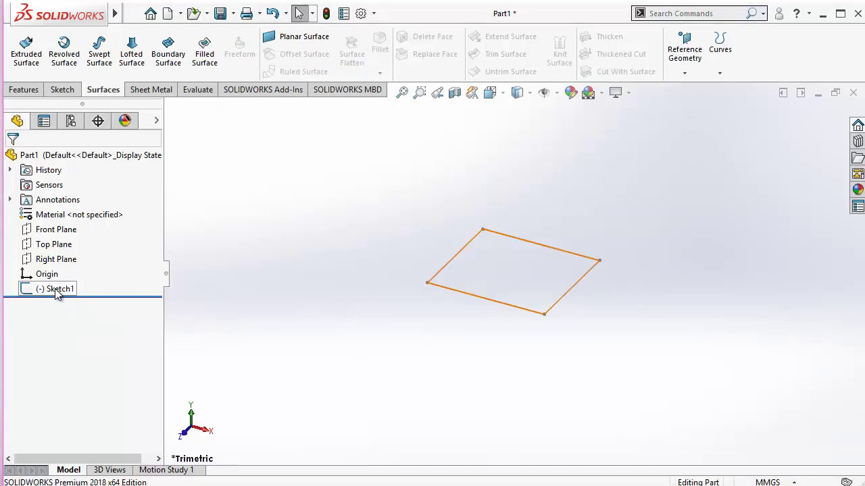
{"action": "left_click", "coordinate": [57, 289]}
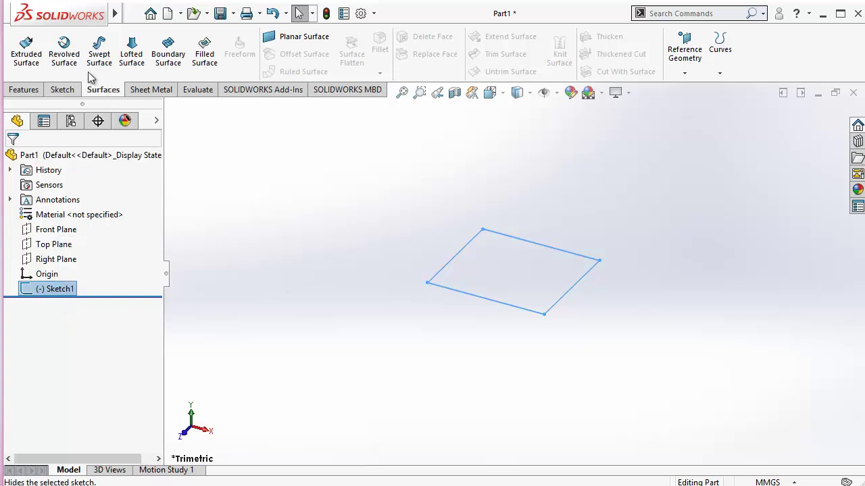
Extrude Sketch1 as a Blind 43.00 mm open surface, creating Surface-Extrude1.
{"action": "left_click", "coordinate": [25, 59]}
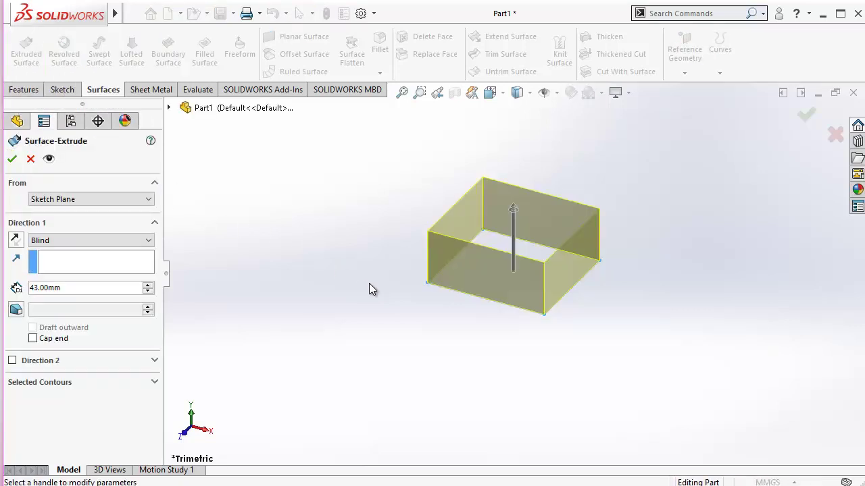
{"action": "scroll", "coordinate": [404, 291], "scroll_direction": "down", "scroll_amount": 2}
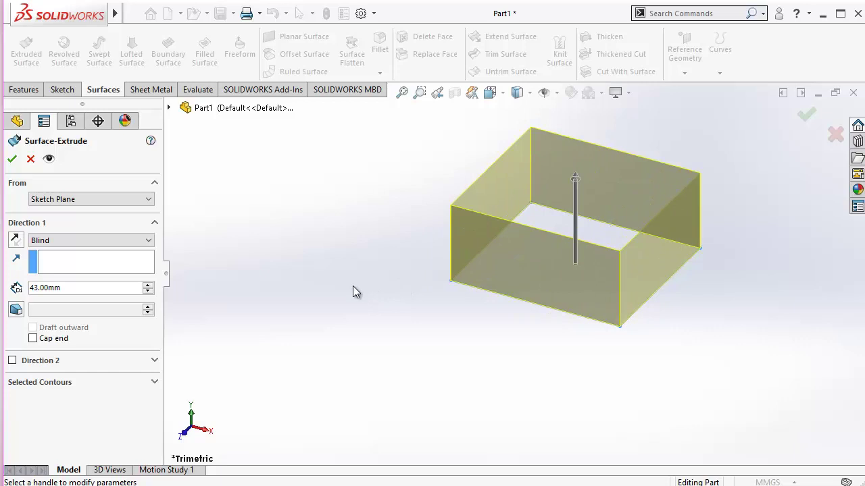
{"action": "scroll", "coordinate": [353, 286], "scroll_direction": "up", "scroll_amount": 2}
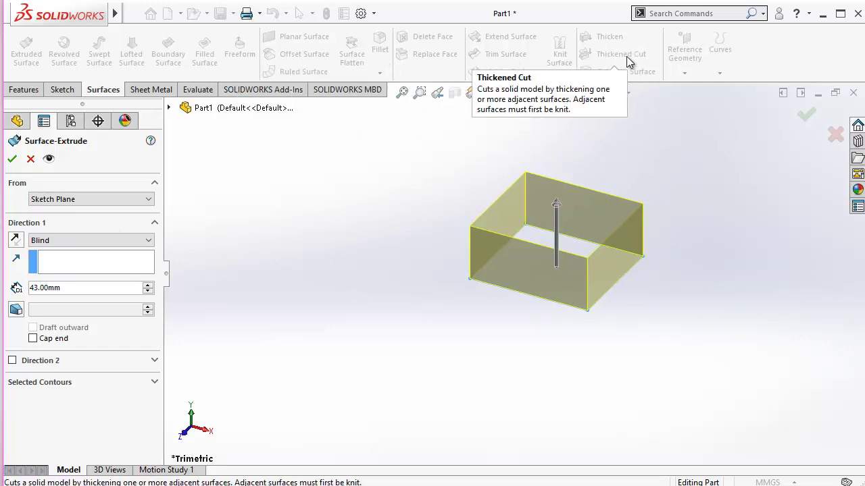
{"action": "left_click", "coordinate": [12, 159]}
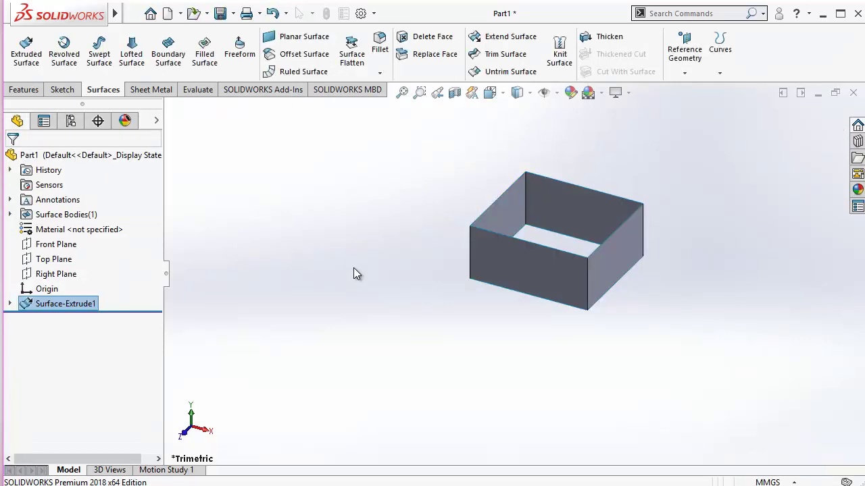
Delete Surface-Extrude1, leaving only Sketch1, and bring up the Sheet Metal tools.
{"action": "left_click", "coordinate": [89, 304]}
{"action": "key", "text": "Delete"}
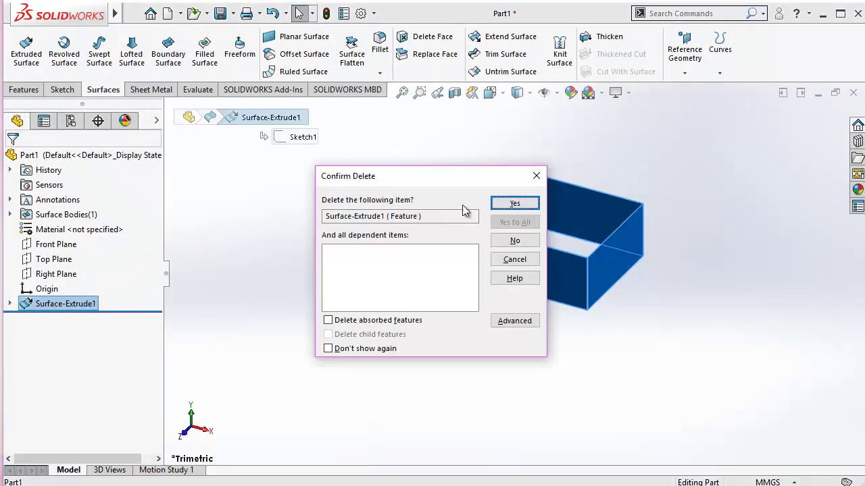
{"action": "left_click", "coordinate": [514, 203]}
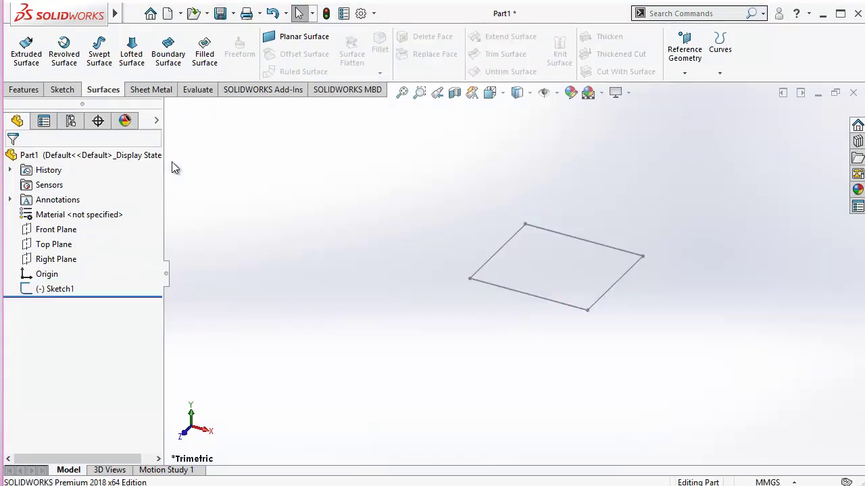
{"action": "left_click", "coordinate": [150, 90]}
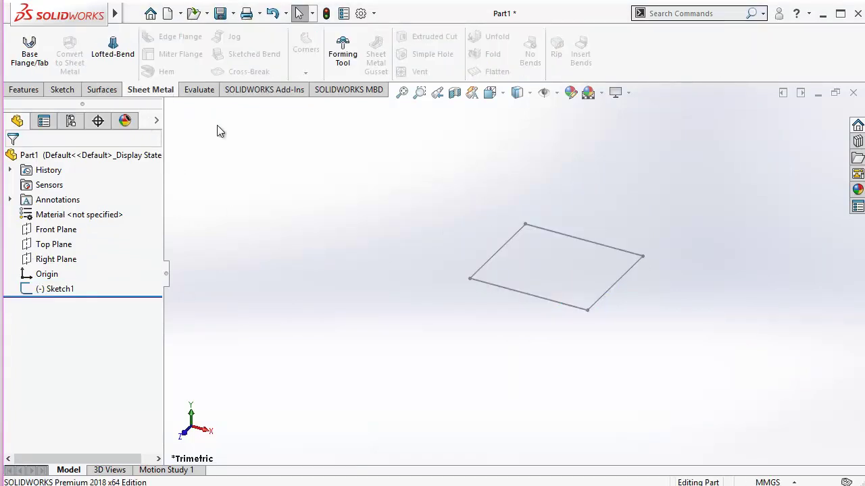
Make a 1.50 mm thick Base Flange plate from Sketch1 with K-Factor 0.5.
{"action": "left_click", "coordinate": [30, 61]}
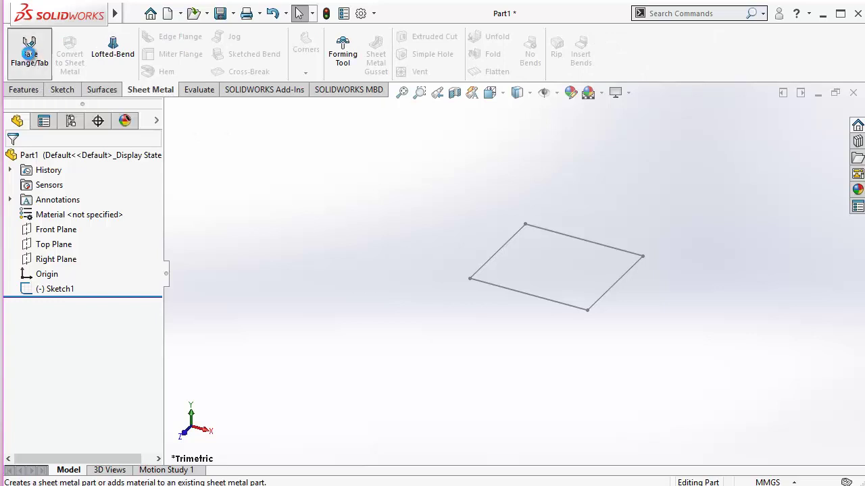
{"action": "left_click", "coordinate": [13, 160]}
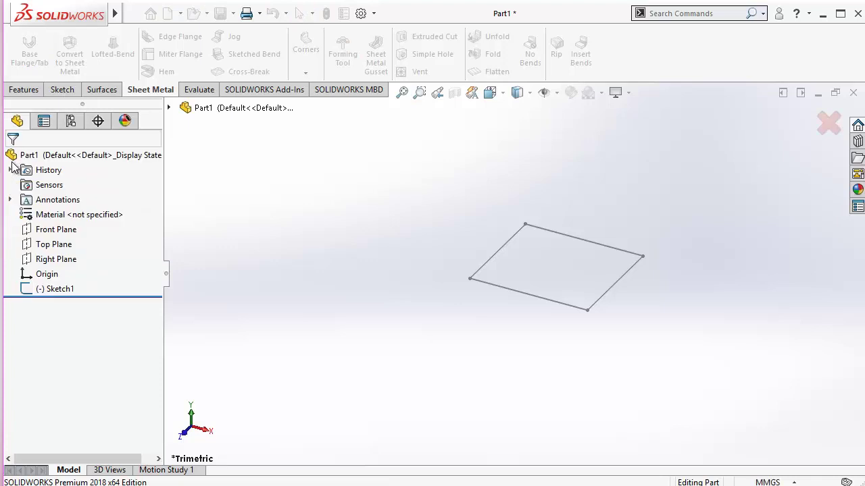
{"action": "left_click", "coordinate": [54, 289]}
{"action": "left_click", "coordinate": [29, 58]}
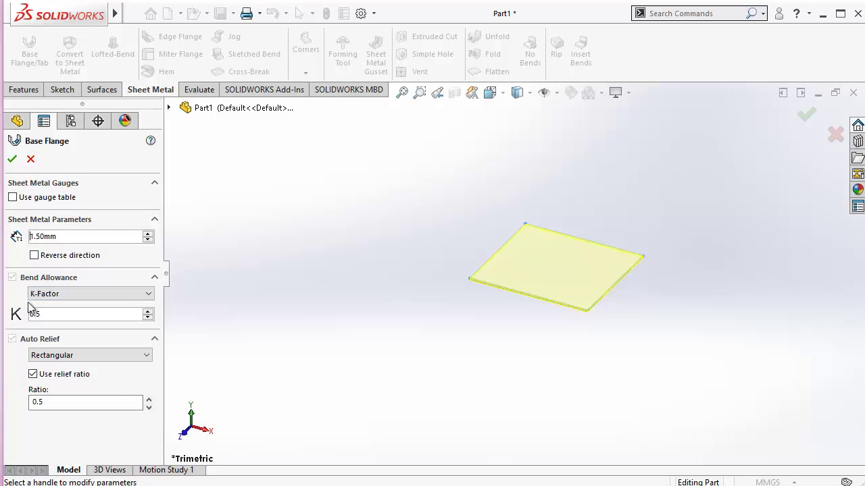
{"action": "left_click", "coordinate": [12, 160]}
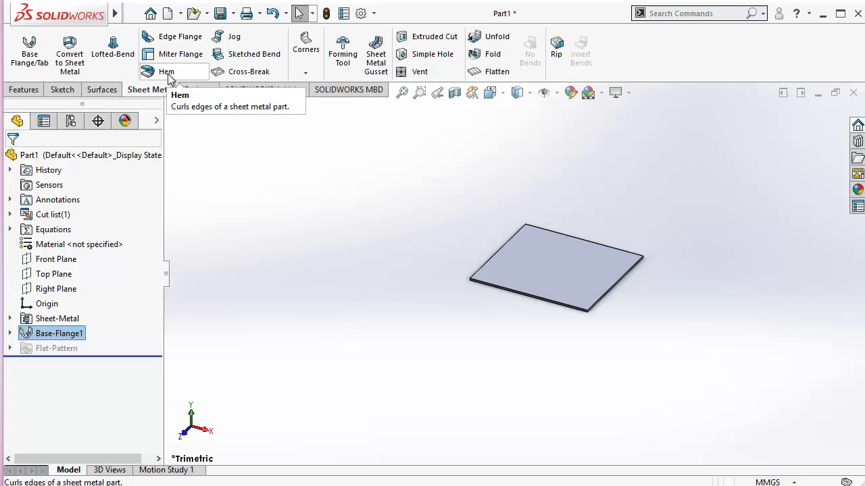
Add a 69.50 mm edge flange bent up 90° along the plate's front edge.
{"action": "left_click", "coordinate": [166, 36]}
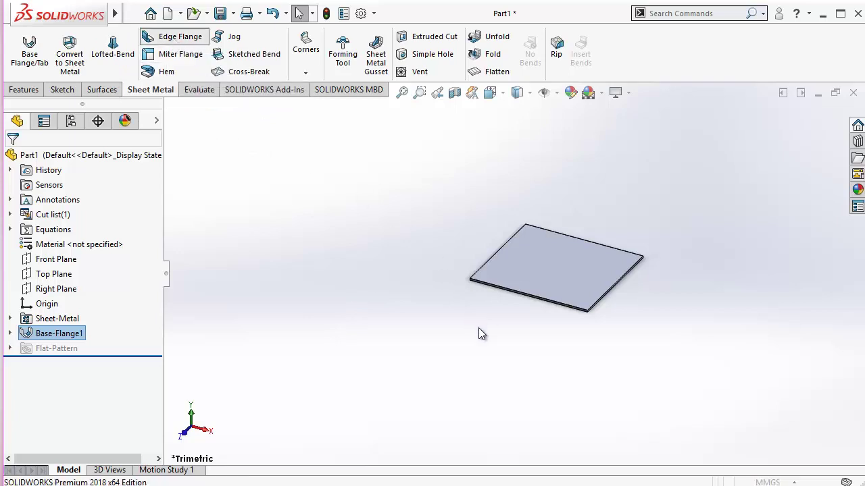
{"action": "left_click", "coordinate": [521, 286]}
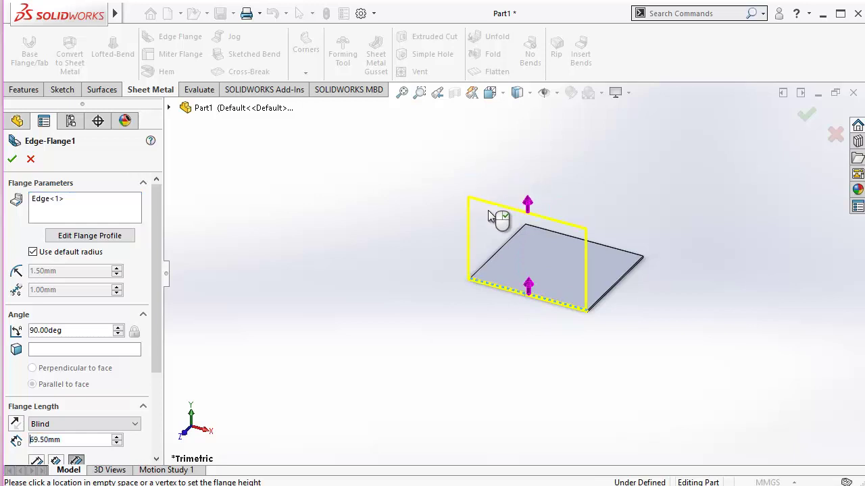
{"action": "left_click", "coordinate": [489, 215]}
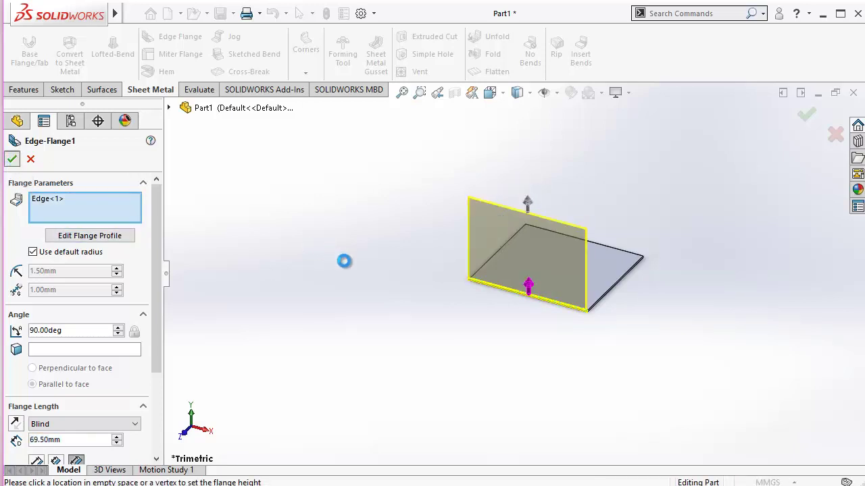
{"action": "middle_click_drag", "start_coordinate": [476, 344], "coordinate": [423, 349]}
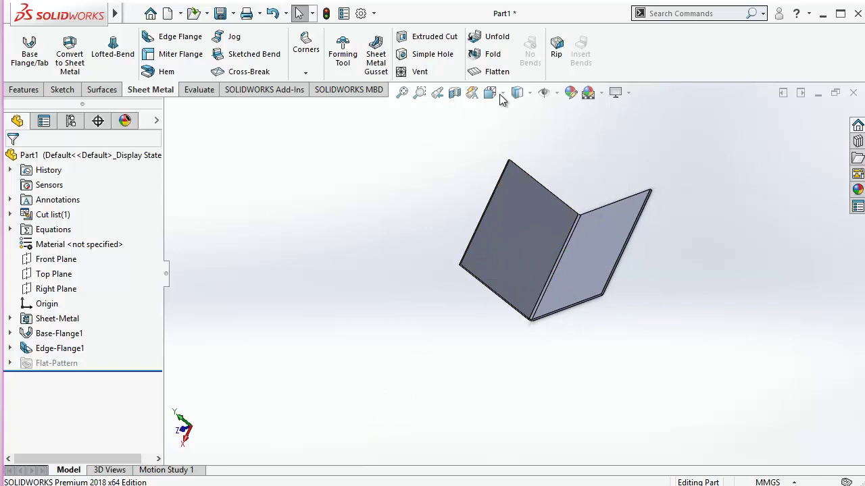
{"action": "left_click", "coordinate": [493, 71]}
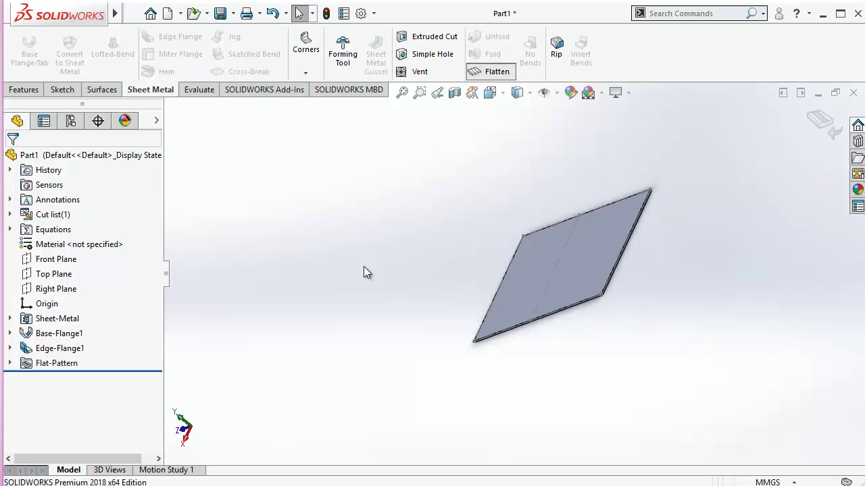
{"action": "middle_click_drag", "start_coordinate": [464, 424], "coordinate": [440, 382]}
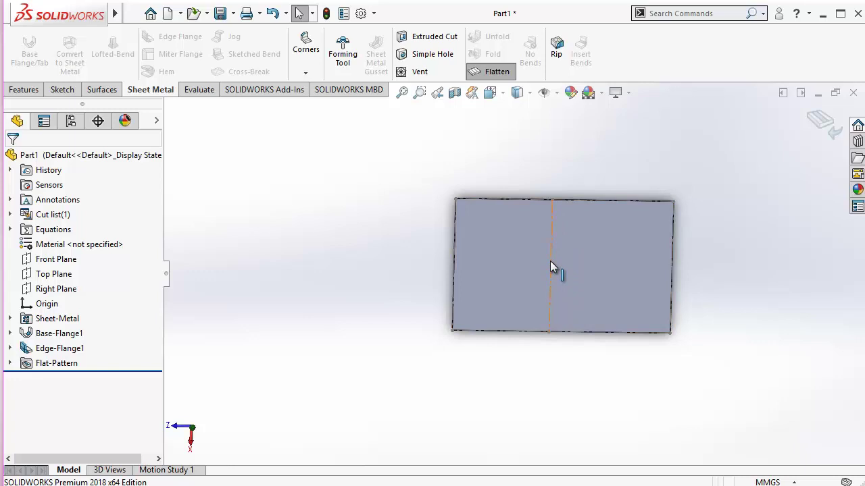
{"action": "left_click", "coordinate": [819, 120]}
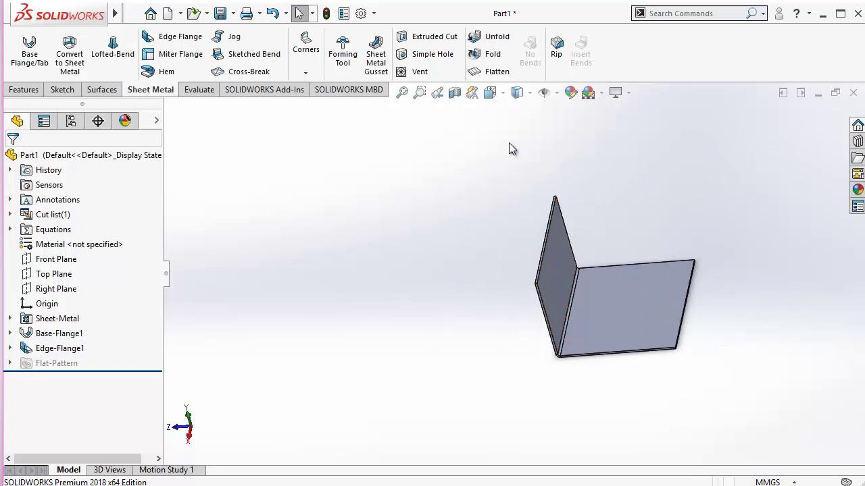
Delete Edge-Flange1, Base-Flange1 and Sheet-Metal, then show the Evaluate tools.
{"action": "left_click", "coordinate": [60, 348]}
{"action": "key", "text": "Delete"}
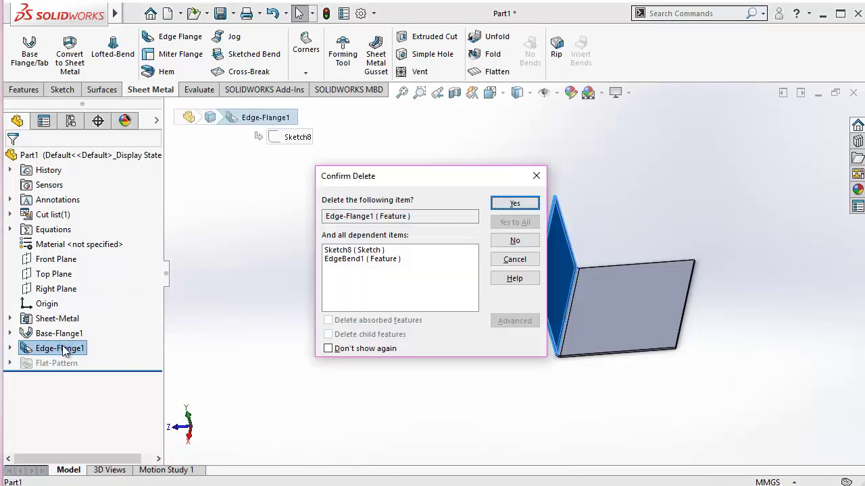
{"action": "key", "text": "Return"}
{"action": "left_click", "coordinate": [60, 334]}
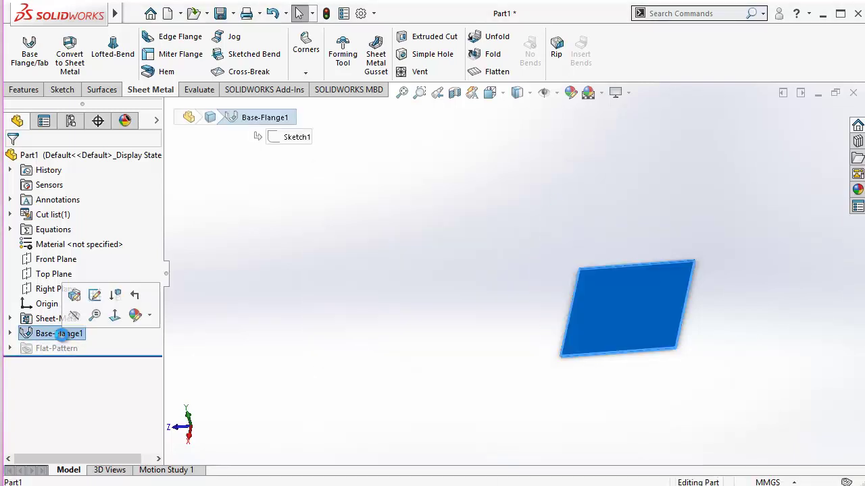
{"action": "key", "text": "Delete"}
{"action": "key", "text": "Return"}
{"action": "left_click", "coordinate": [51, 321]}
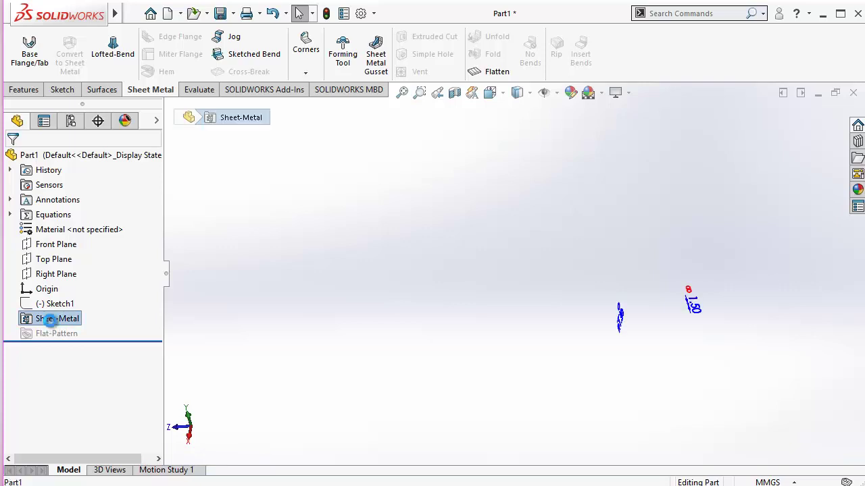
{"action": "key", "text": "Delete"}
{"action": "key", "text": "Return"}
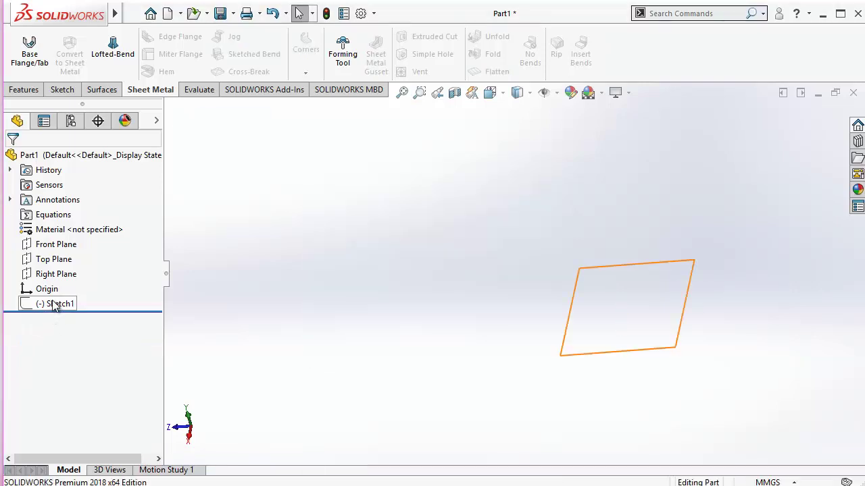
{"action": "left_click", "coordinate": [200, 90]}
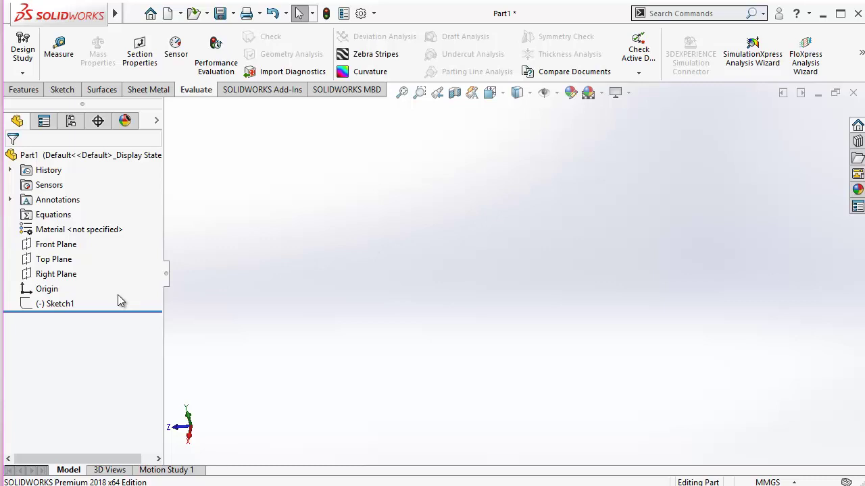
Extrude Sketch1 again into the solid rectangular block Boss-Extrude2.
{"action": "left_click", "coordinate": [57, 298]}
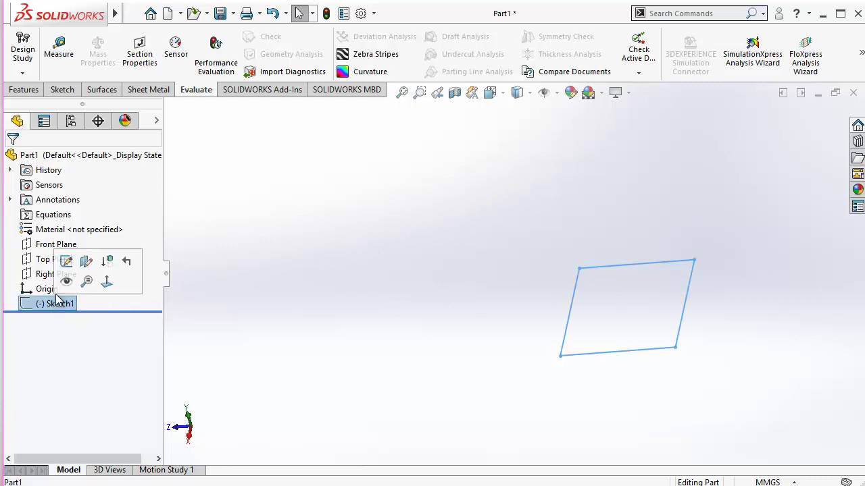
{"action": "left_click", "coordinate": [23, 90]}
{"action": "left_click", "coordinate": [28, 54]}
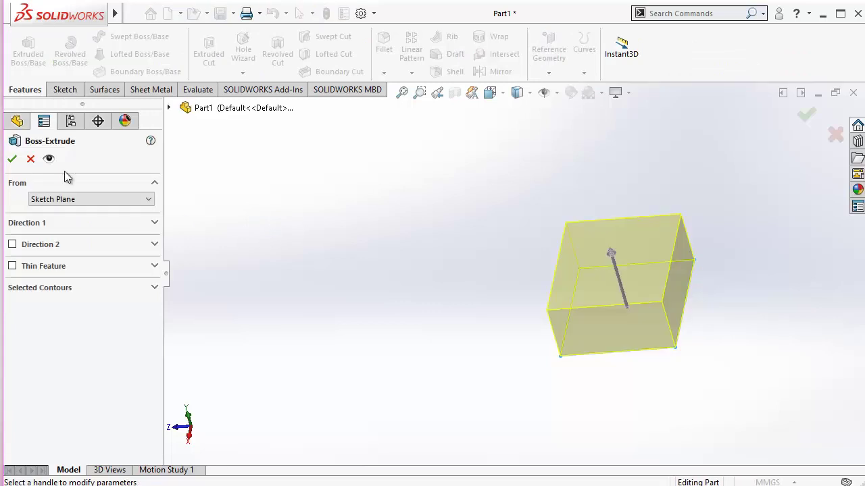
{"action": "left_click", "coordinate": [12, 158]}
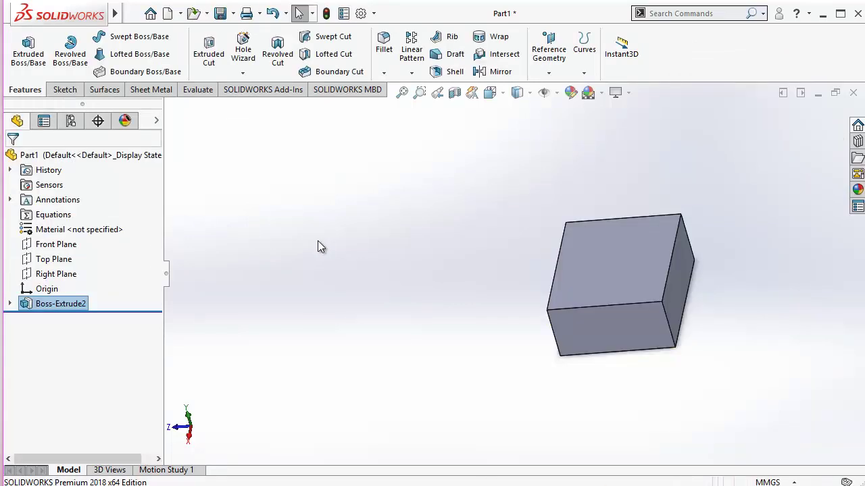
Apply Alloy Steel (SS) from the Steel library to Part1 and fit the block in view.
{"action": "right_click", "coordinate": [88, 229]}
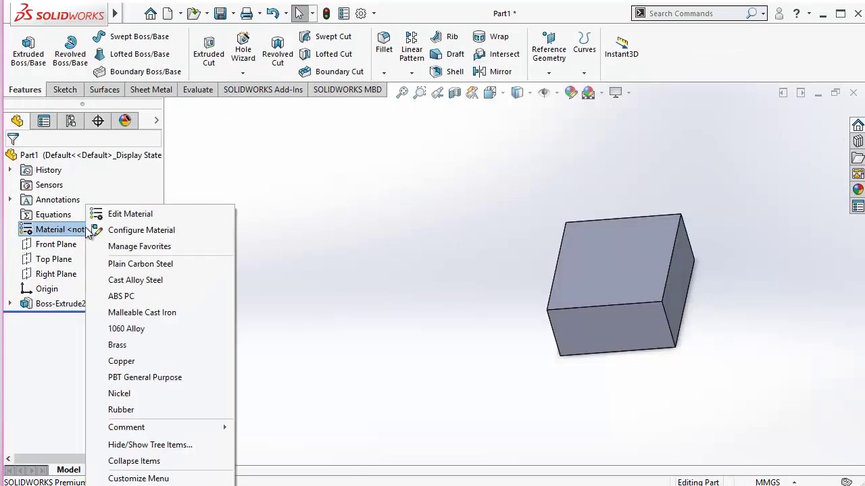
{"action": "left_click", "coordinate": [128, 215]}
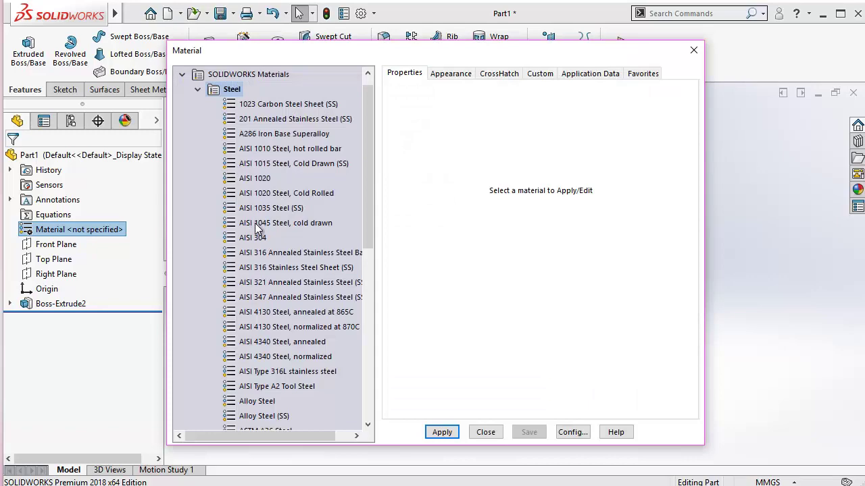
{"action": "scroll", "coordinate": [263, 285], "scroll_direction": "down", "scroll_amount": 3}
{"action": "left_click", "coordinate": [260, 283]}
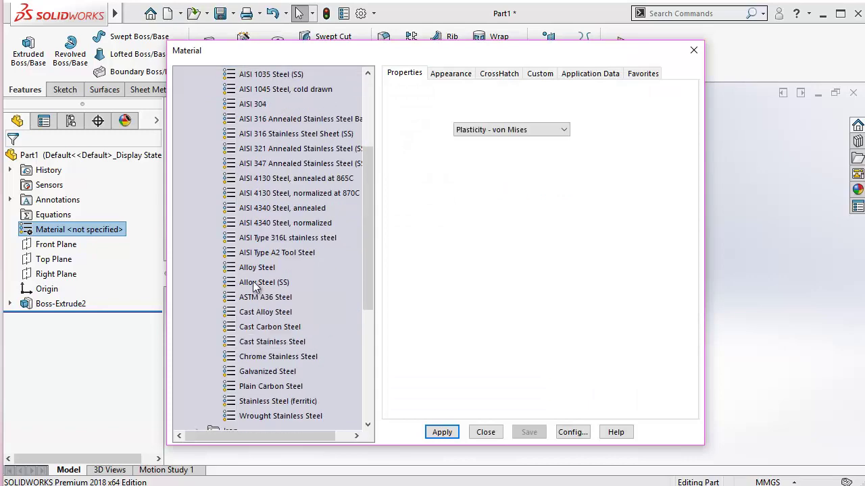
{"action": "left_click", "coordinate": [442, 433]}
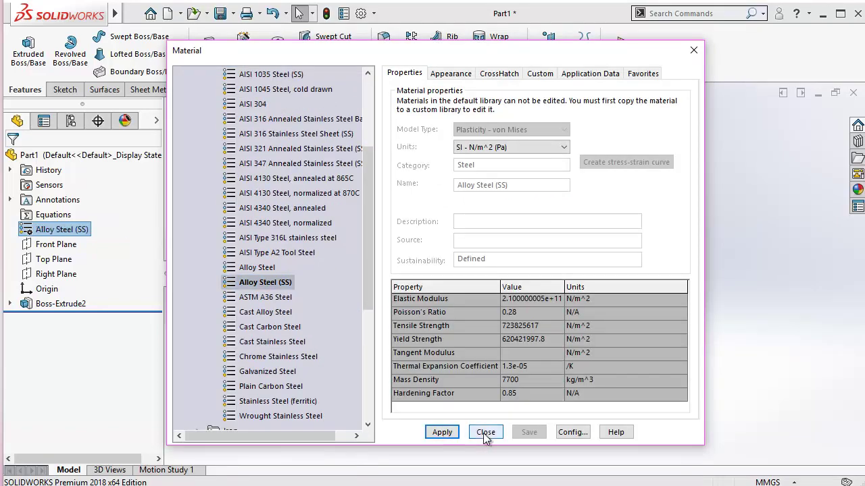
{"action": "left_click", "coordinate": [486, 433]}
{"action": "scroll", "coordinate": [704, 257], "scroll_direction": "up", "scroll_amount": 3}
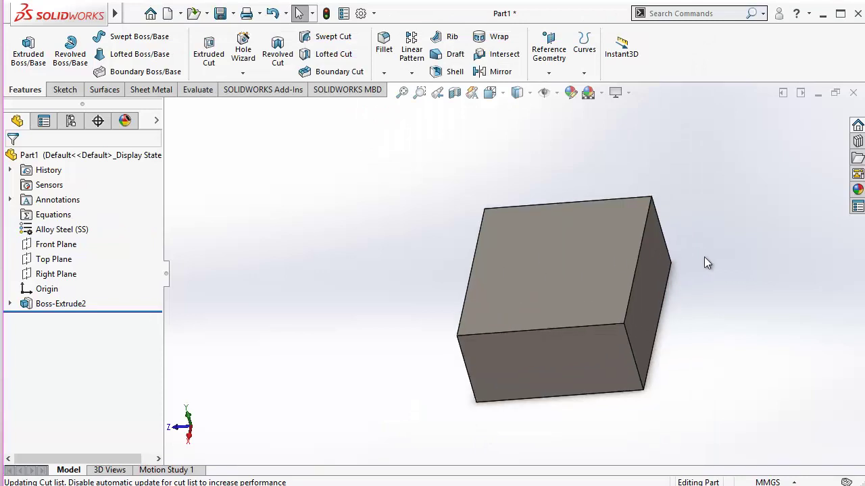
{"action": "key", "text": "f"}
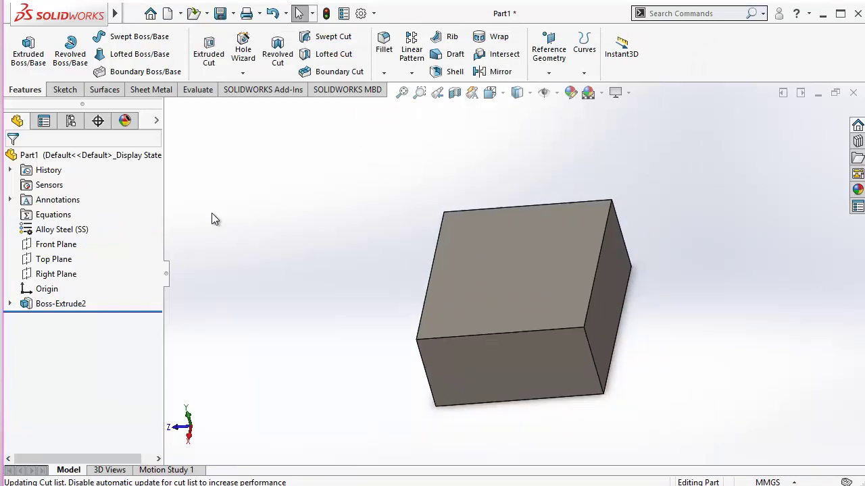
Run Mass Properties and review mass 2585.23 g, volume 335744.72 mm³, surface area and centre of mass.
{"action": "left_click", "coordinate": [196, 90]}
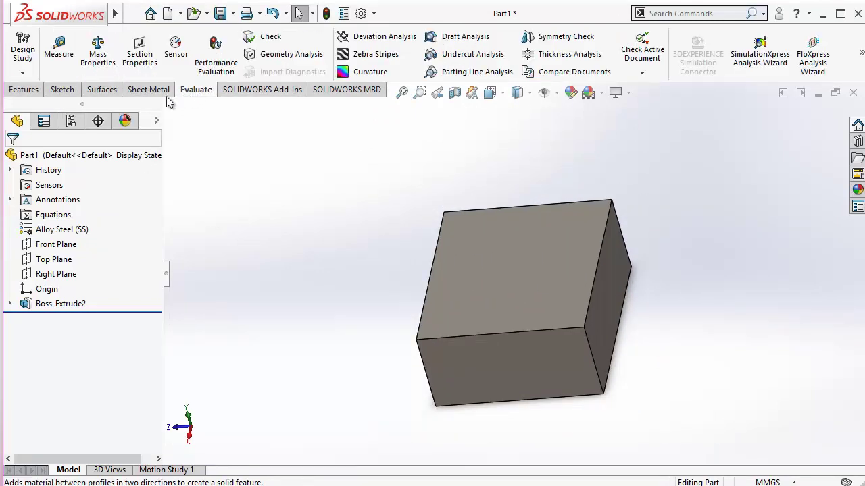
{"action": "left_click", "coordinate": [98, 59]}
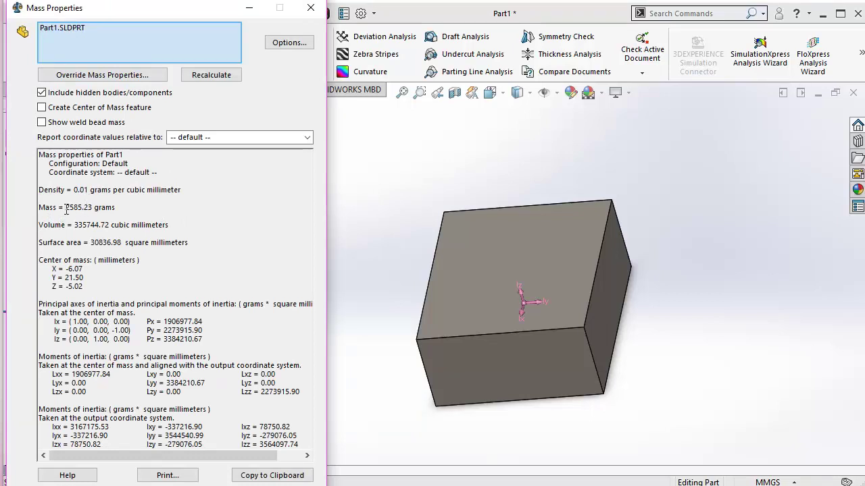
{"action": "left_click_drag", "start_coordinate": [92, 210], "coordinate": [97, 211]}
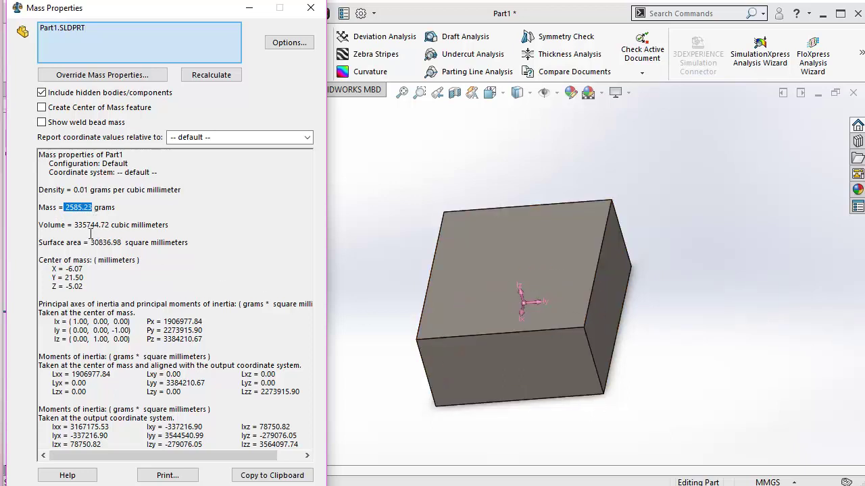
{"action": "left_click", "coordinate": [65, 216]}
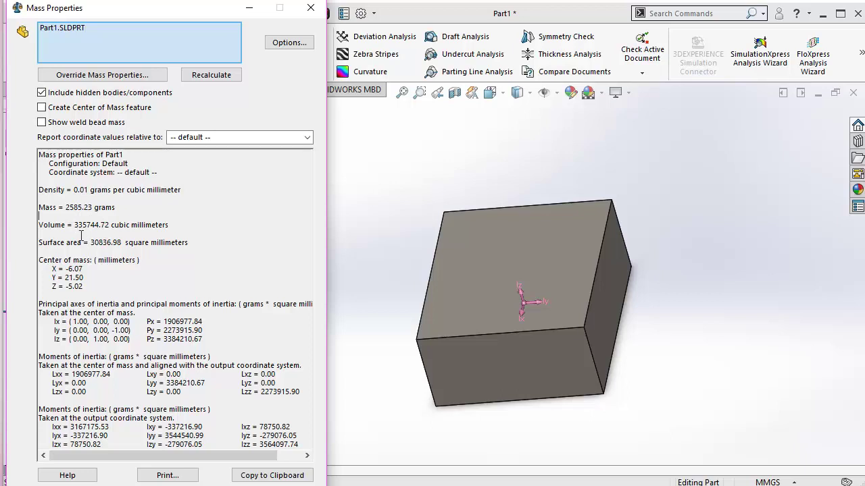
{"action": "left_click_drag", "start_coordinate": [106, 227], "coordinate": [190, 245]}
{"action": "left_click", "coordinate": [94, 248]}
{"action": "left_click", "coordinate": [85, 295]}
{"action": "left_click_drag", "start_coordinate": [83, 289], "coordinate": [44, 264]}
{"action": "left_click", "coordinate": [148, 290]}
{"action": "mouse_move", "coordinate": [205, 455]}
{"action": "left_mouse_down"}
{"action": "mouse_move", "coordinate": [234, 455]}
{"action": "mouse_move", "coordinate": [205, 455]}
{"action": "left_mouse_up"}
Close the Mass Properties report, orbit the block, and display the SOLIDWORKS Add-Ins commands.
{"action": "left_click", "coordinate": [311, 8]}
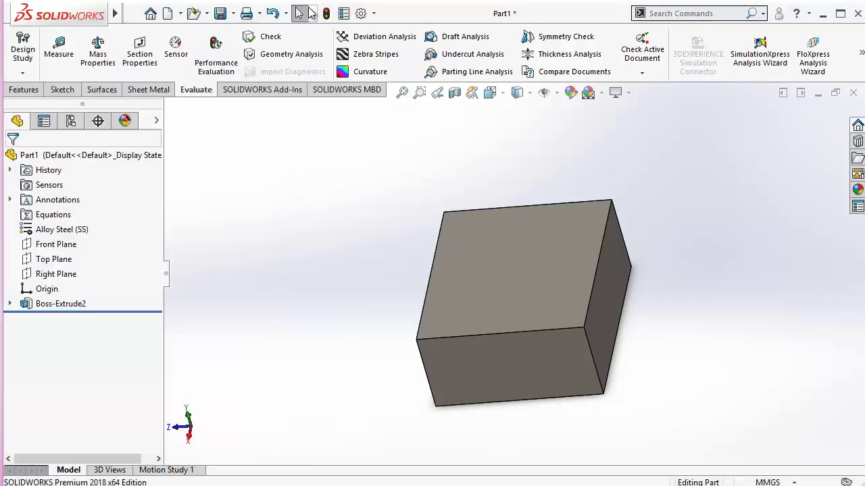
{"action": "left_click", "coordinate": [542, 263]}
{"action": "left_click", "coordinate": [389, 256]}
{"action": "middle_click_drag", "start_coordinate": [368, 256], "coordinate": [358, 206]}
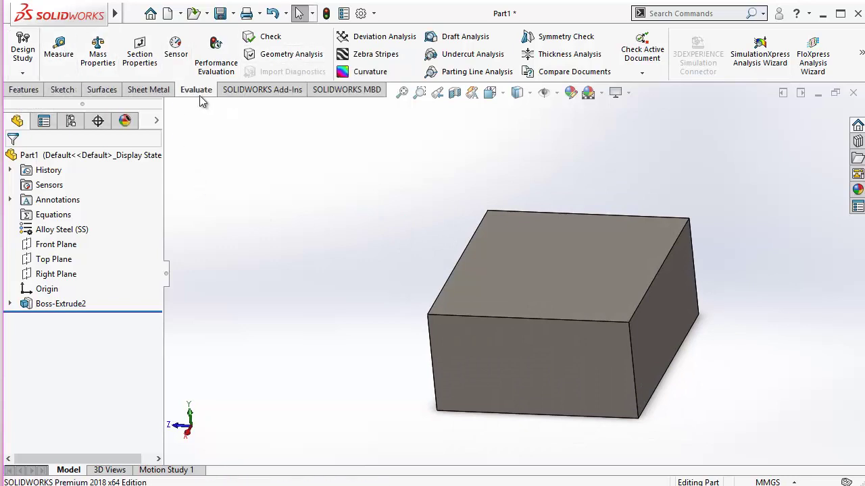
{"action": "left_click", "coordinate": [263, 92]}
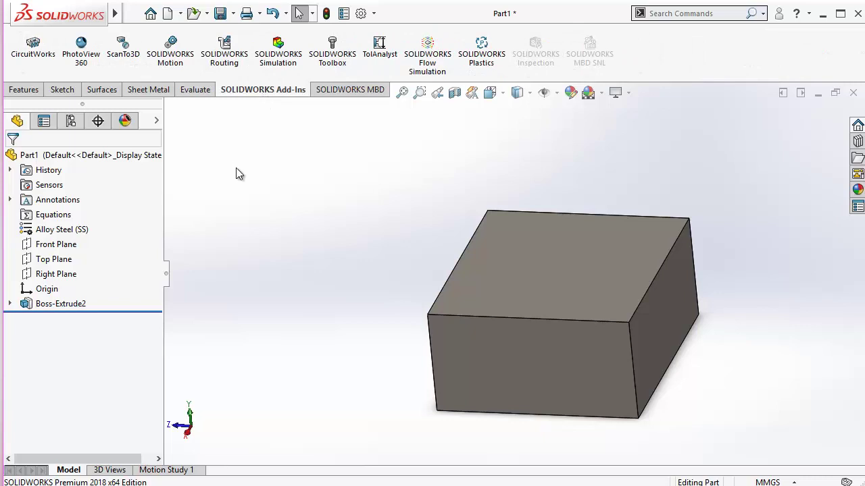
Load Toolbox, open the Structural Steel calculator and browse C Channel sizes C6x13 and C7x12.25.
{"action": "left_click", "coordinate": [341, 68]}
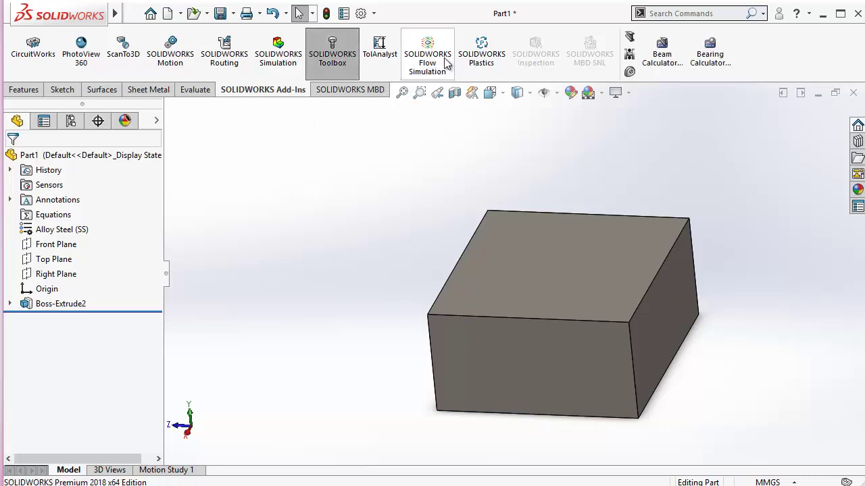
{"action": "left_click", "coordinate": [630, 37]}
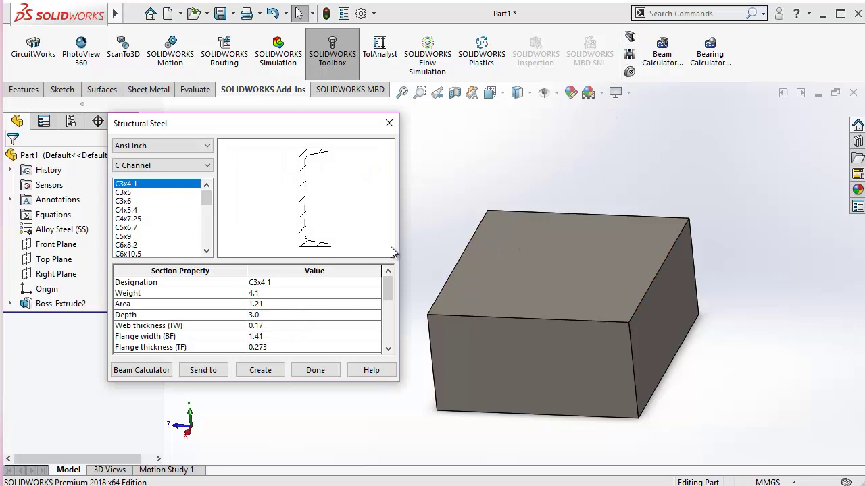
{"action": "scroll", "coordinate": [184, 218], "scroll_direction": "down", "scroll_amount": 2}
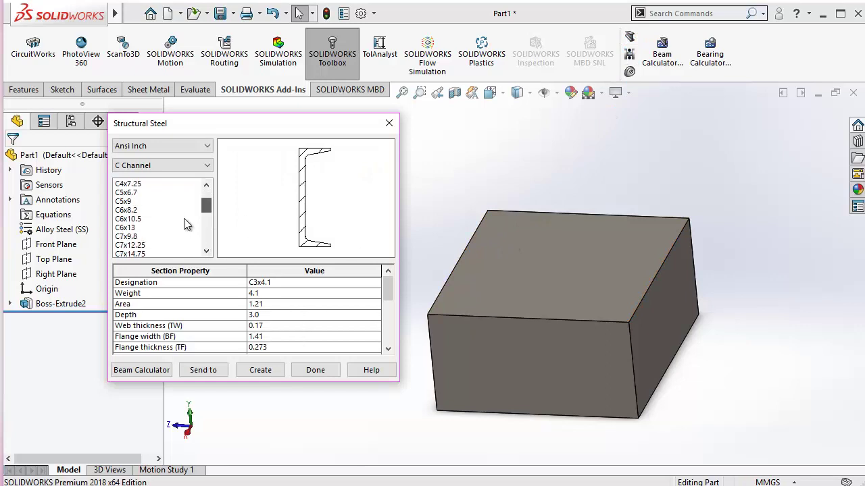
{"action": "left_click", "coordinate": [121, 229]}
{"action": "left_click", "coordinate": [123, 246]}
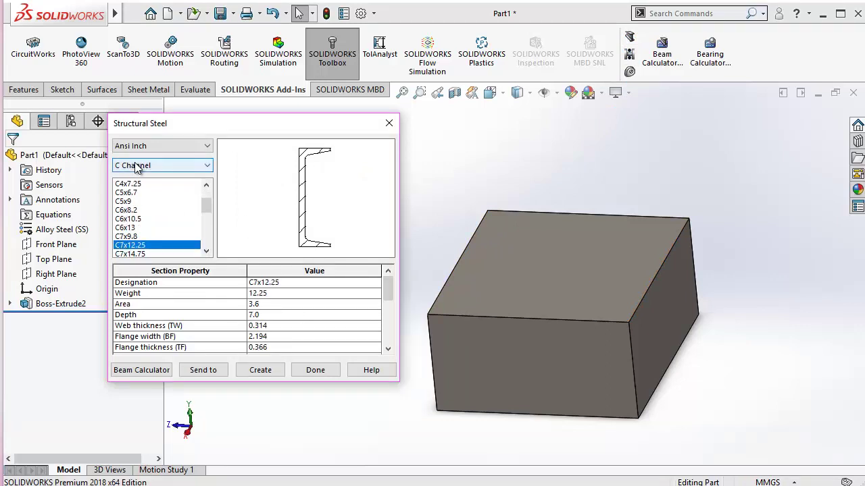
Cycle section types through HP Beam, L Angle and MT Tee, settling on P Pipe at P0.5.
{"action": "left_click", "coordinate": [135, 166]}
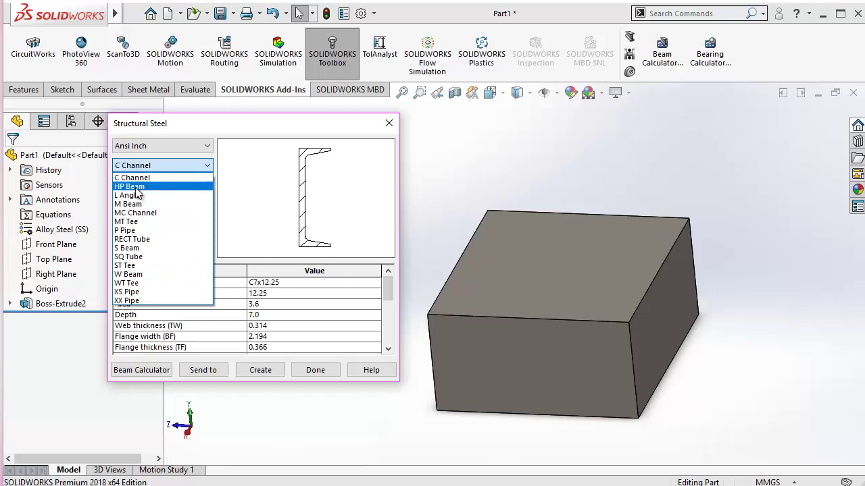
{"action": "left_click", "coordinate": [137, 187]}
{"action": "left_click", "coordinate": [155, 165]}
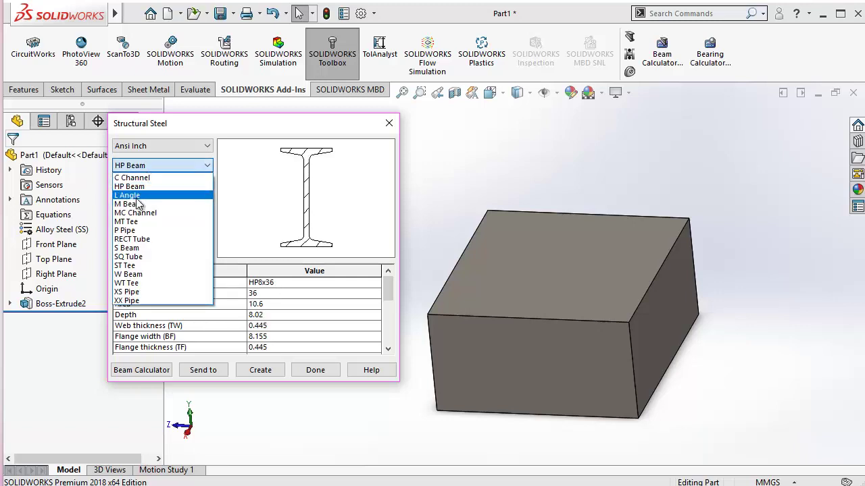
{"action": "left_click", "coordinate": [139, 197]}
{"action": "left_click", "coordinate": [148, 166]}
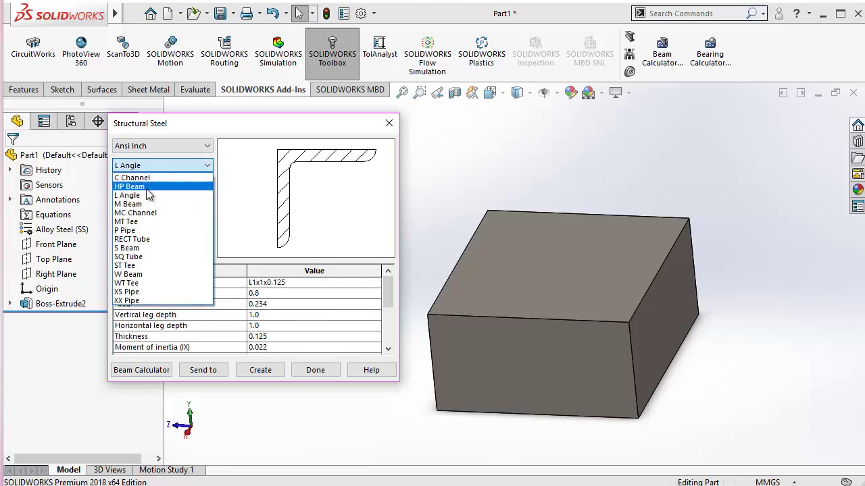
{"action": "left_click", "coordinate": [144, 222]}
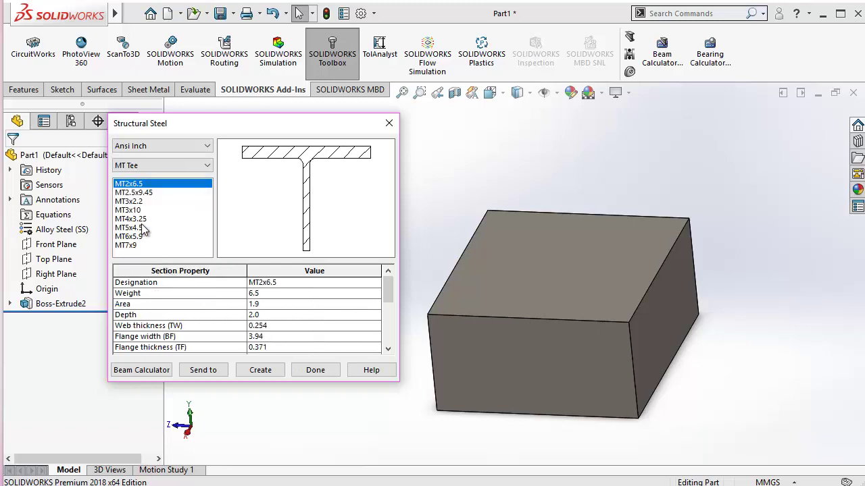
{"action": "left_click", "coordinate": [155, 165]}
{"action": "left_click", "coordinate": [140, 231]}
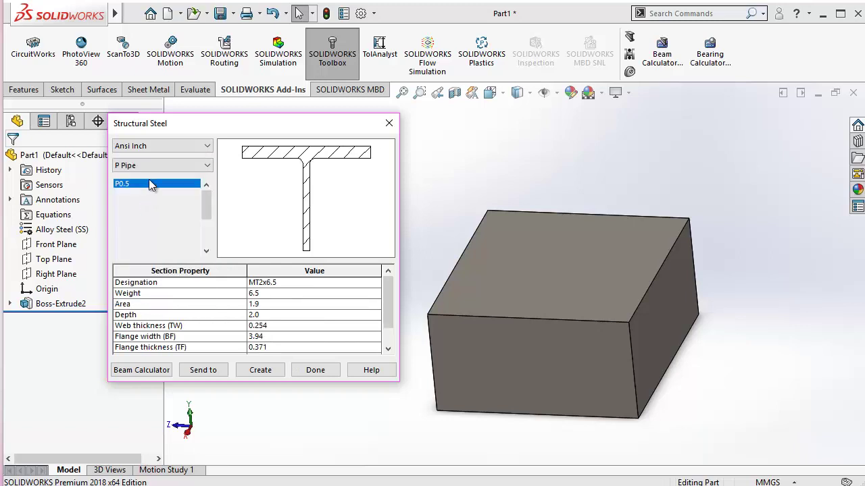
{"action": "left_click", "coordinate": [148, 168]}
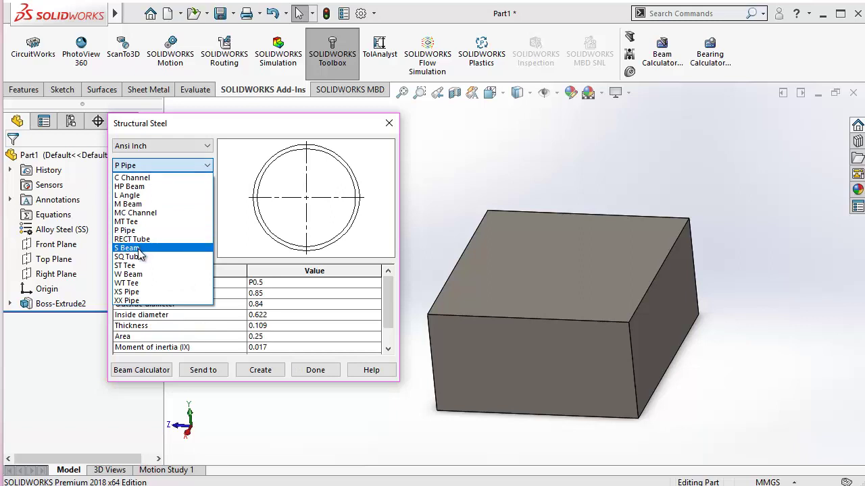
{"action": "left_click", "coordinate": [155, 152]}
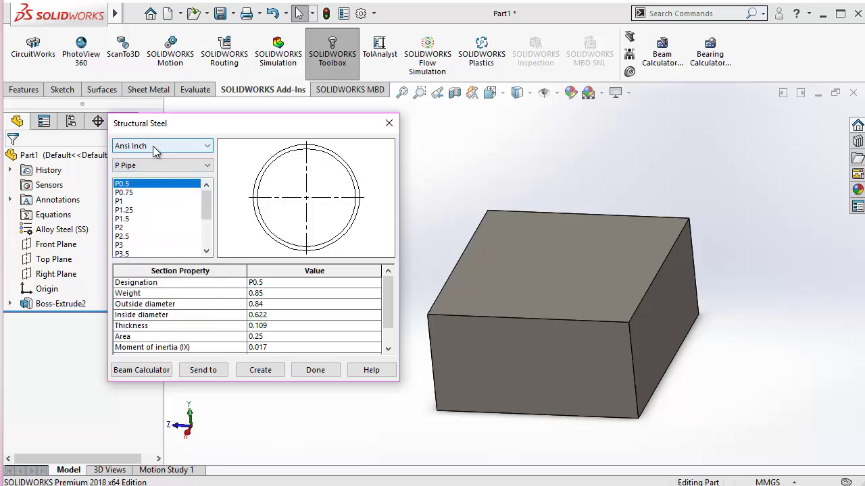
Keep the Ansi Inch standard and step through RECT Tube, SQ Tube and W Beam to XX Pipe XX2.
{"action": "left_click", "coordinate": [196, 146]}
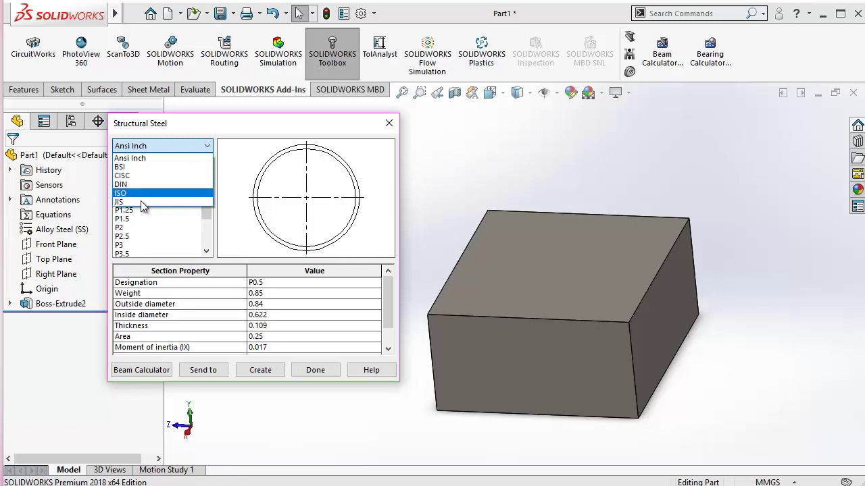
{"action": "left_click", "coordinate": [209, 235]}
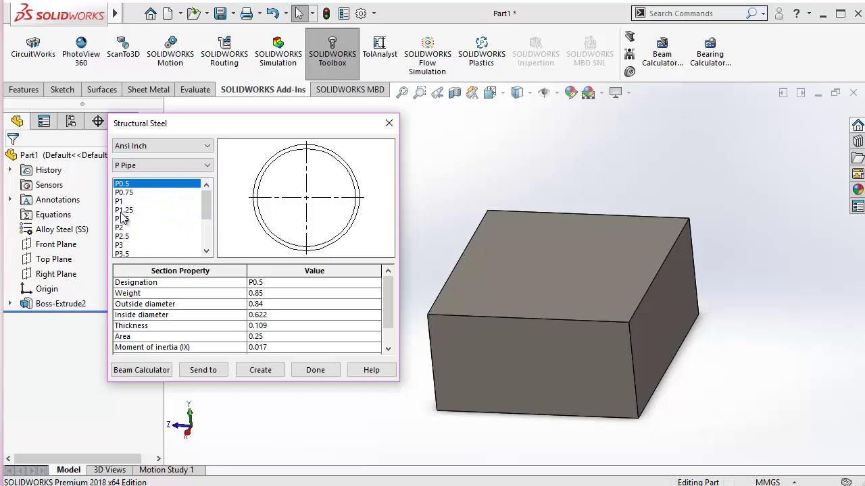
{"action": "left_click", "coordinate": [131, 169]}
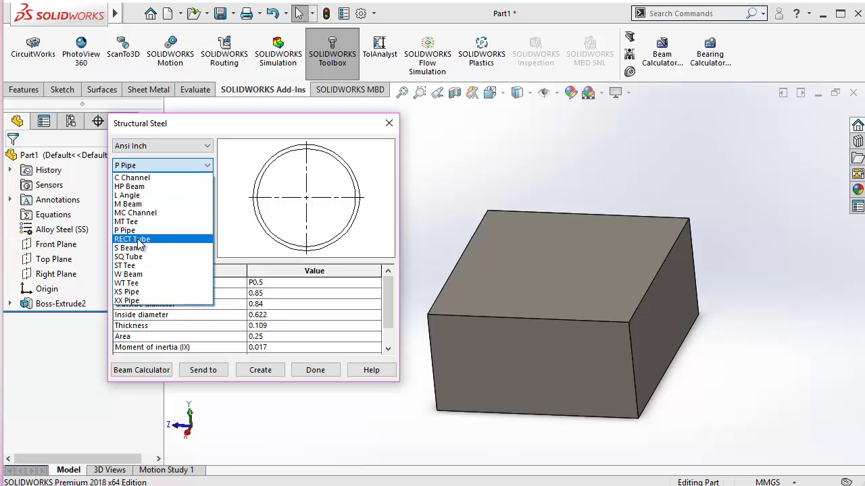
{"action": "left_click", "coordinate": [138, 240]}
{"action": "left_click", "coordinate": [146, 167]}
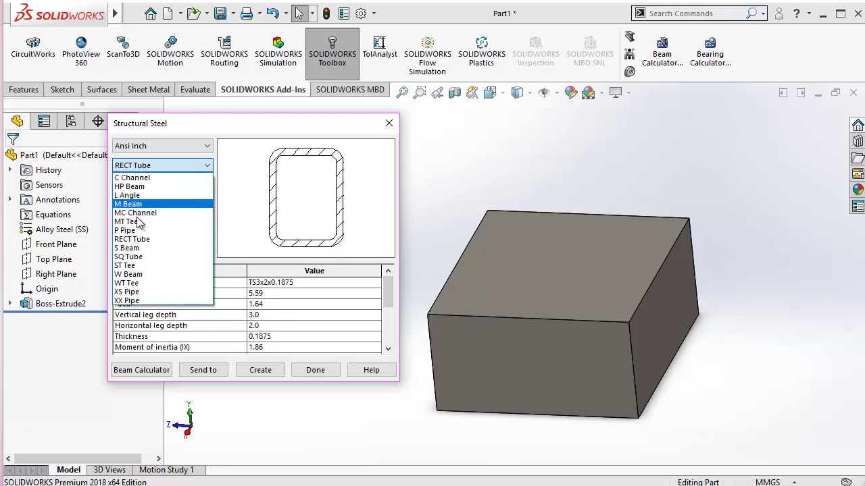
{"action": "left_click", "coordinate": [134, 257]}
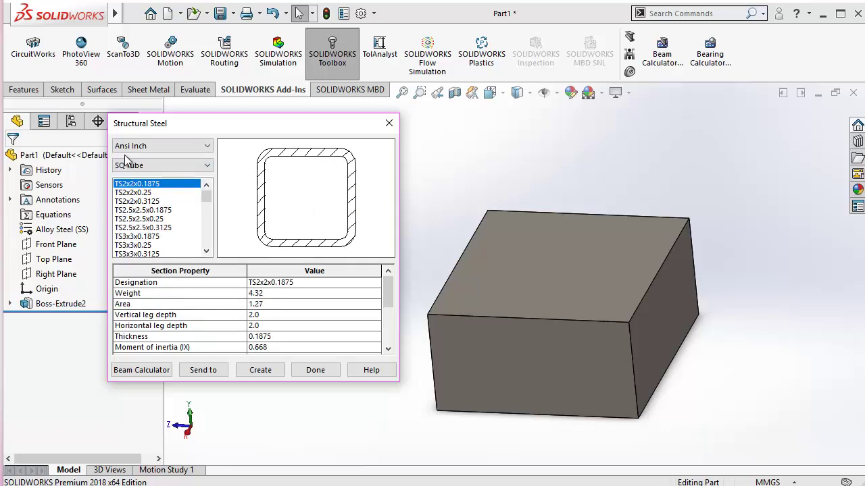
{"action": "left_click", "coordinate": [148, 169]}
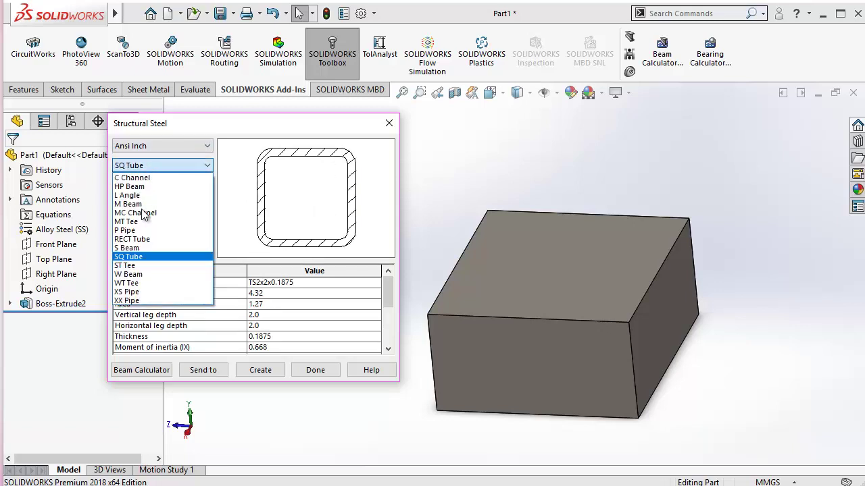
{"action": "left_click", "coordinate": [138, 275]}
{"action": "left_click", "coordinate": [153, 169]}
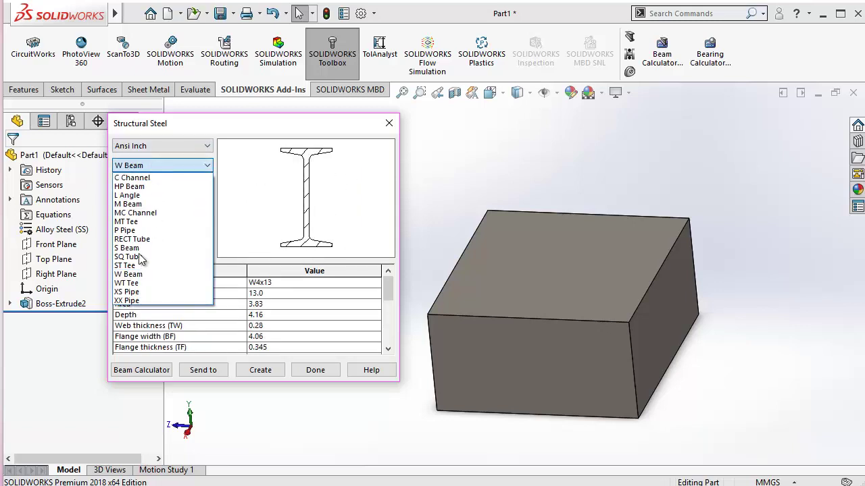
{"action": "left_click", "coordinate": [135, 304]}
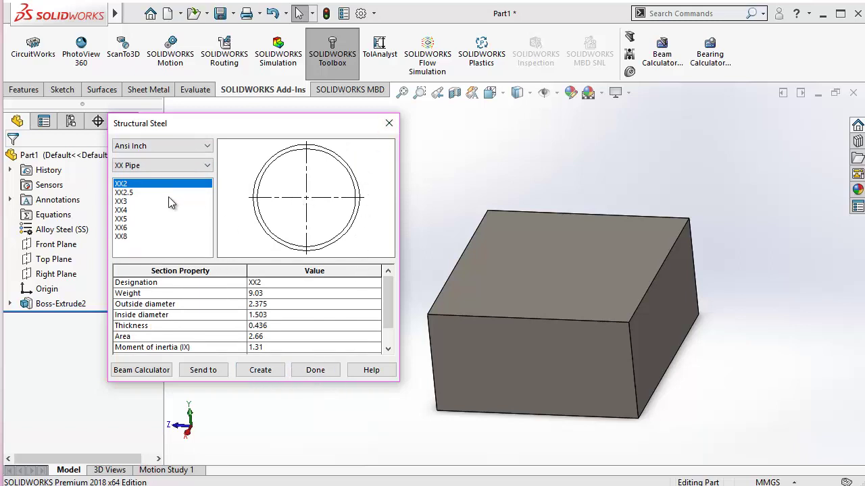
Create the XX2 pipe profile as Sketch9, close Structural Steel, and select the new sketch.
{"action": "left_click", "coordinate": [260, 372]}
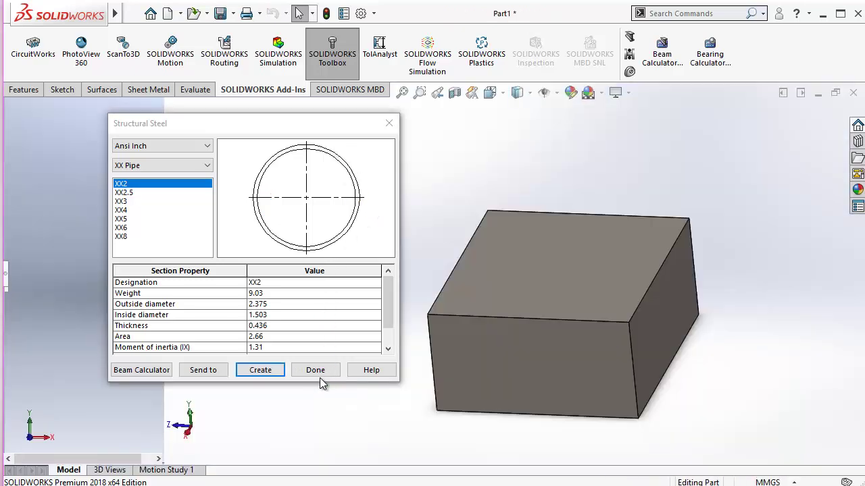
{"action": "left_click", "coordinate": [314, 373]}
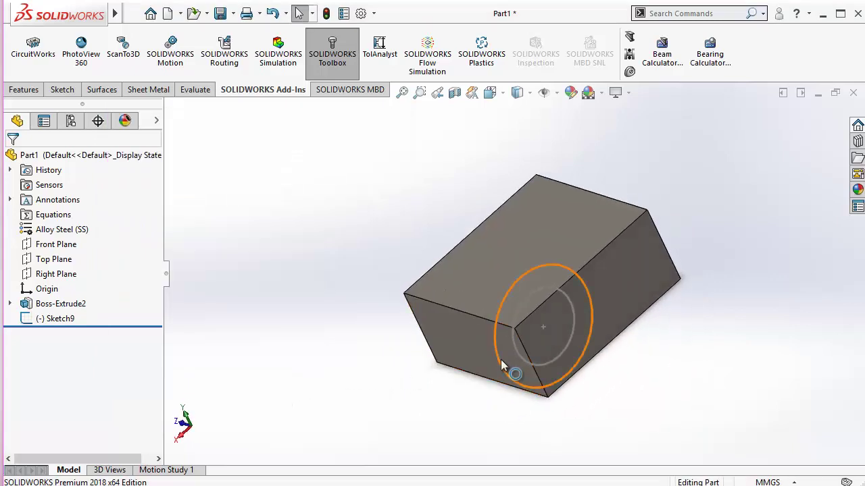
{"action": "left_click", "coordinate": [502, 365]}
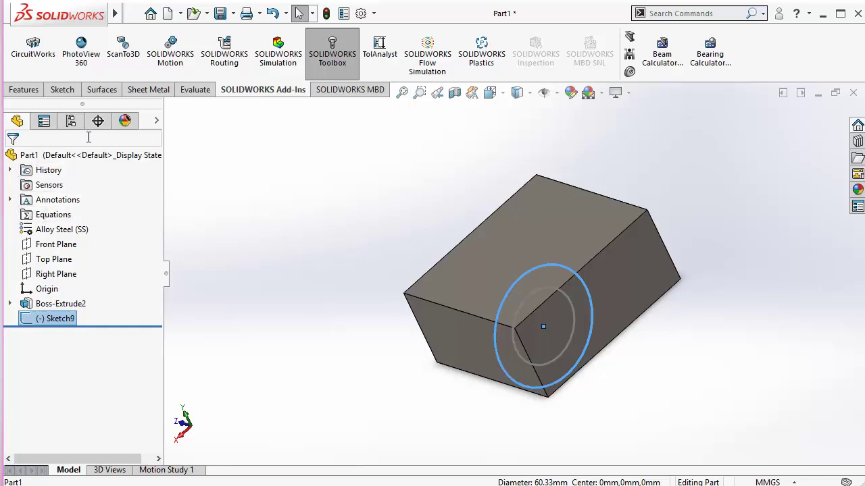
Extrude Sketch9 with Direction 1 reversed to a depth of 128 mm as Boss-Extrude3.
{"action": "left_click", "coordinate": [33, 90]}
{"action": "left_click", "coordinate": [28, 54]}
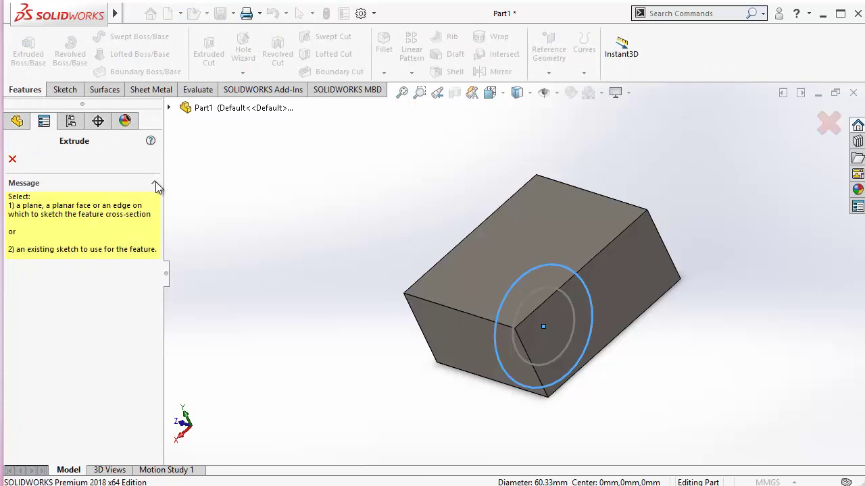
{"action": "left_click", "coordinate": [15, 161]}
{"action": "left_click", "coordinate": [41, 318]}
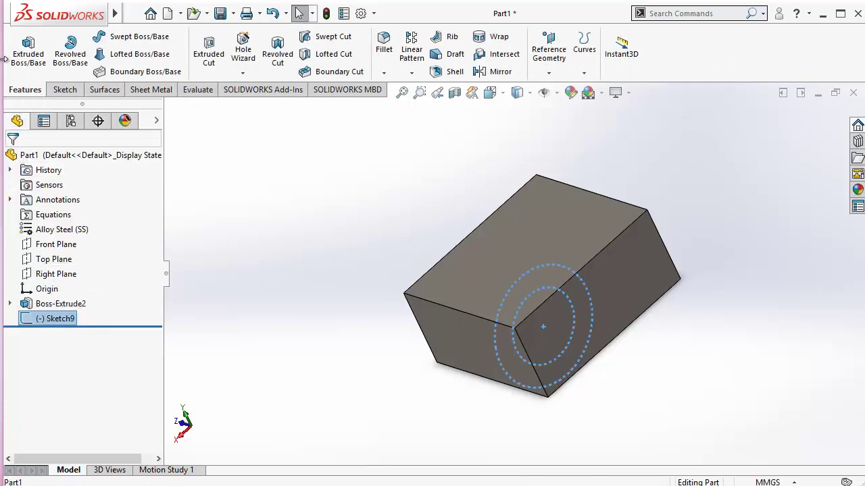
{"action": "left_click", "coordinate": [29, 57]}
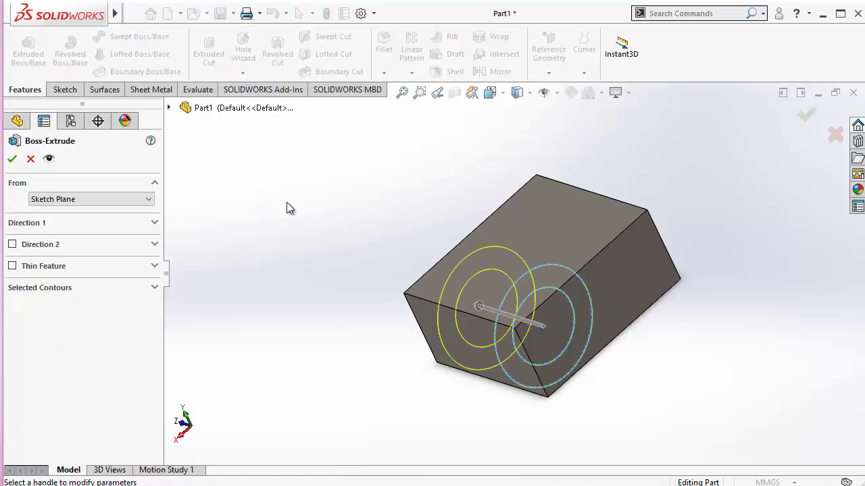
{"action": "middle_click_drag", "start_coordinate": [310, 228], "coordinate": [342, 230]}
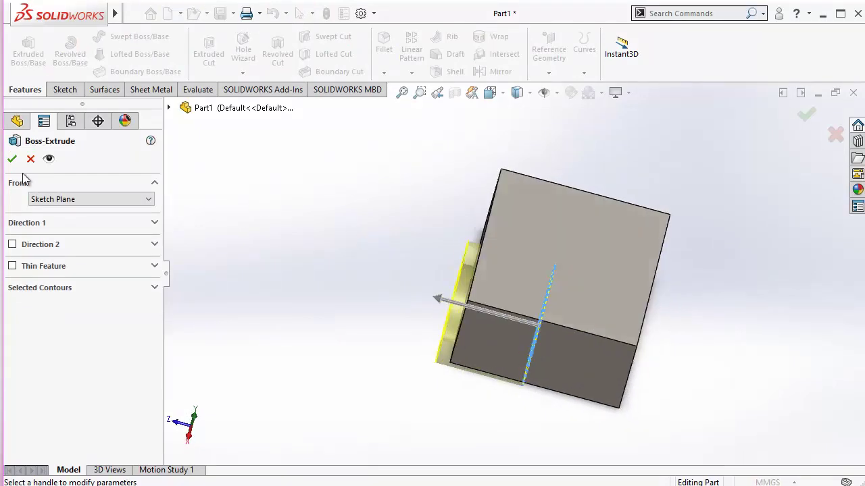
{"action": "left_click", "coordinate": [154, 223]}
{"action": "left_click", "coordinate": [15, 240]}
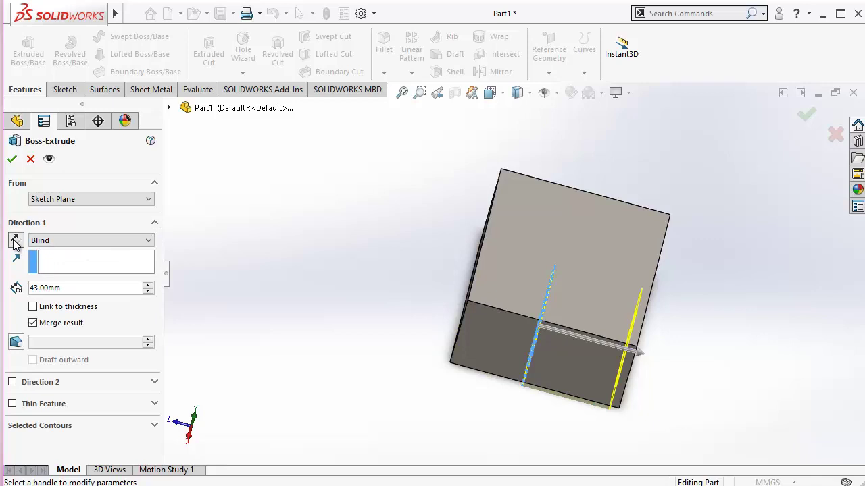
{"action": "left_click_drag", "start_coordinate": [639, 354], "coordinate": [794, 389]}
{"action": "middle_click_drag", "start_coordinate": [649, 365], "coordinate": [583, 268]}
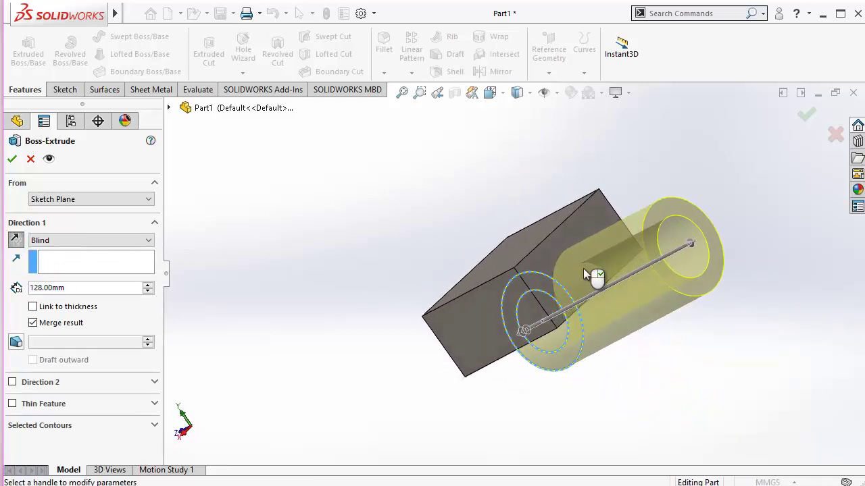
{"action": "left_click", "coordinate": [12, 158]}
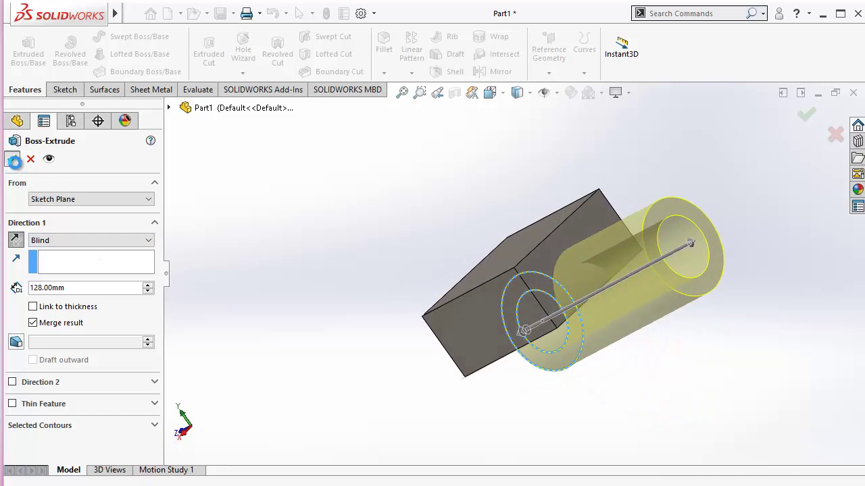
Unsuppress the Boss-Extrude2 block and the Boss-Extrude3 pipe feature.
{"action": "left_click", "coordinate": [519, 253]}
{"action": "right_click", "coordinate": [71, 306]}
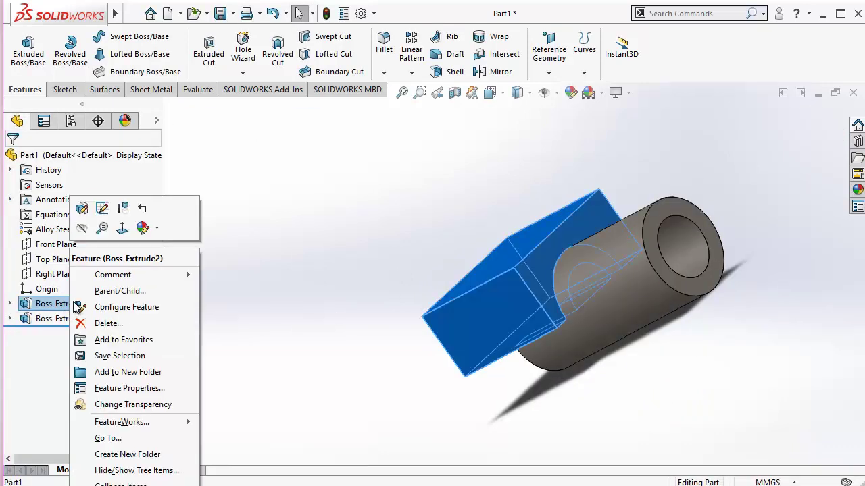
{"action": "left_click", "coordinate": [124, 203]}
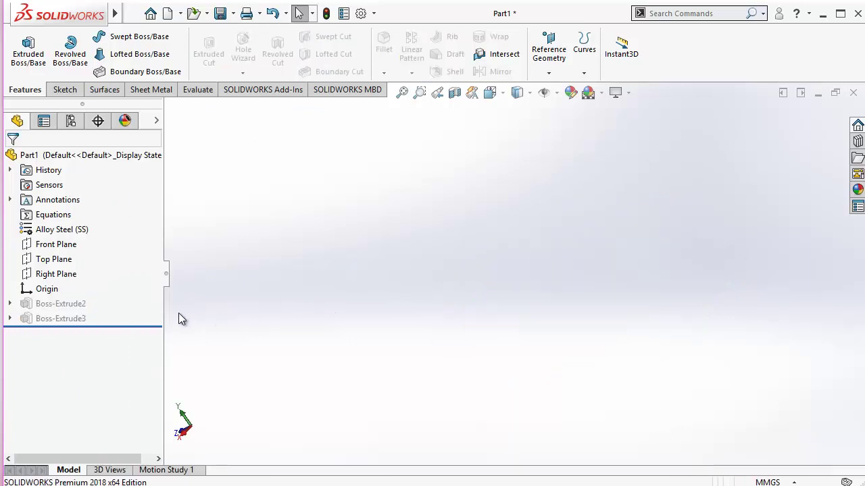
{"action": "left_click", "coordinate": [87, 320]}
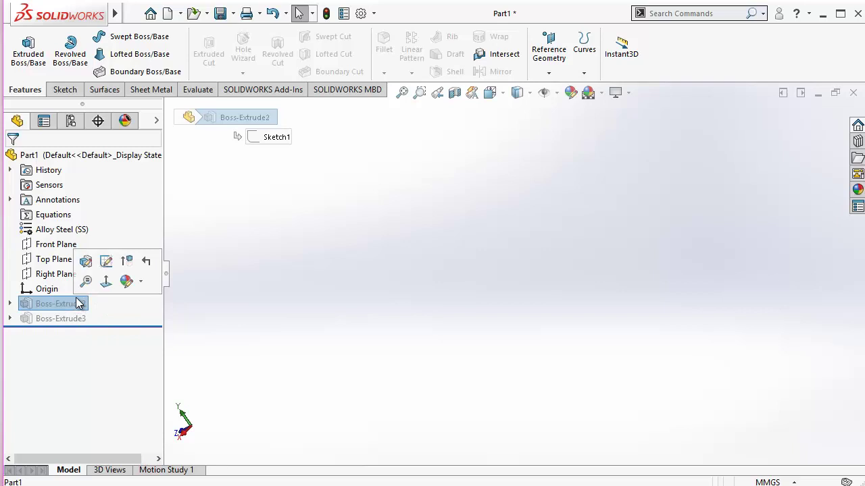
{"action": "left_click", "coordinate": [126, 260]}
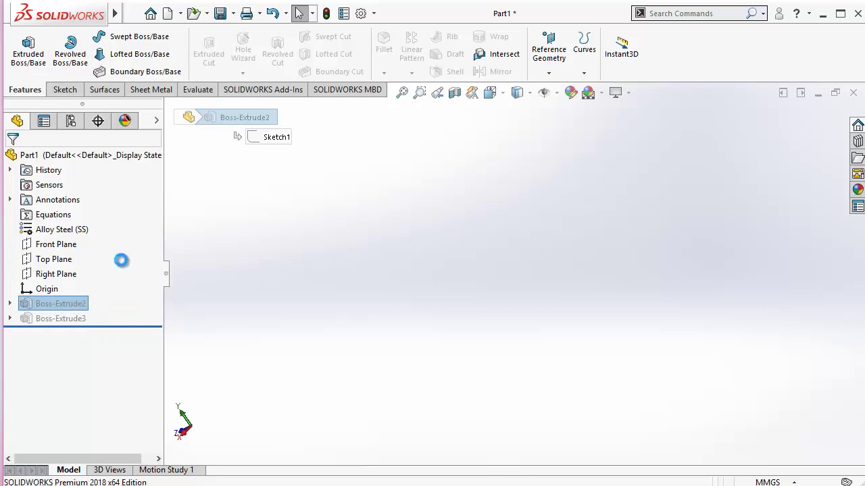
{"action": "left_click", "coordinate": [69, 323]}
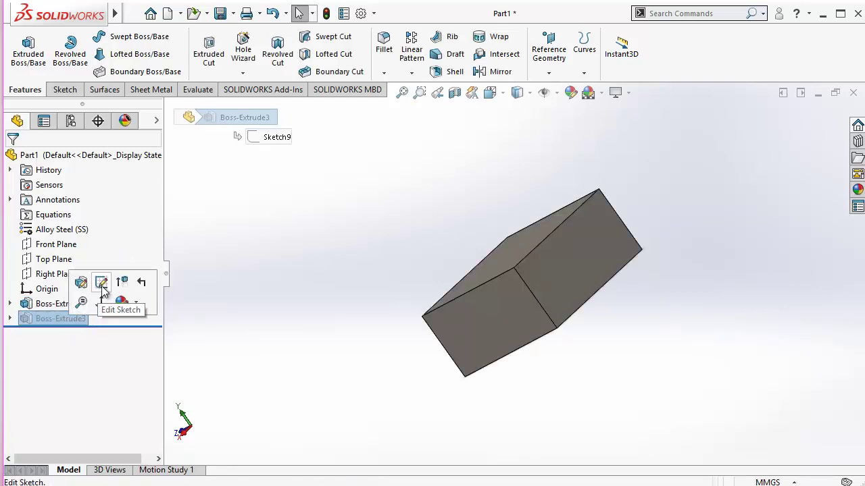
{"action": "left_click", "coordinate": [123, 281]}
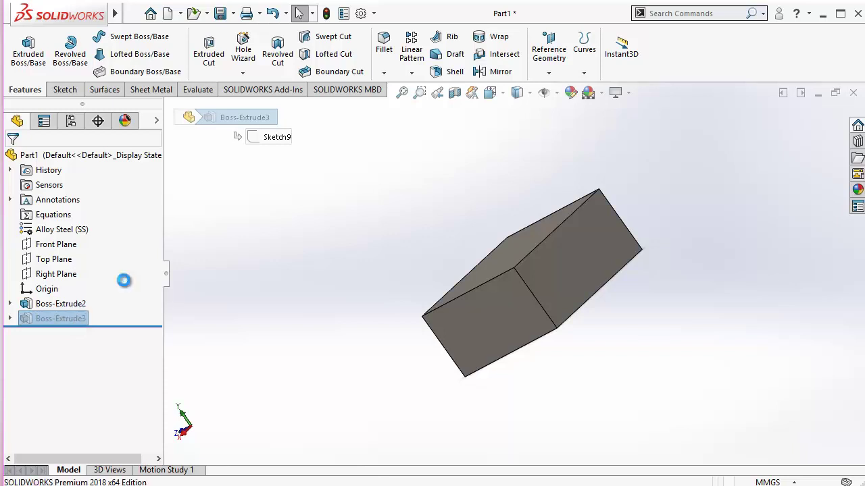
Edit Boss-Extrude3 and clear Merge result so the pipe becomes a separate body.
{"action": "left_click", "coordinate": [65, 304]}
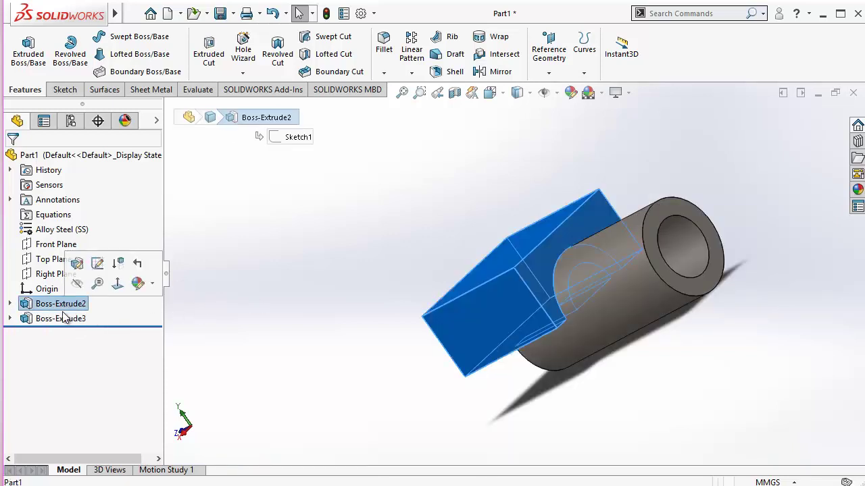
{"action": "left_click", "coordinate": [62, 319]}
{"action": "left_click", "coordinate": [75, 273]}
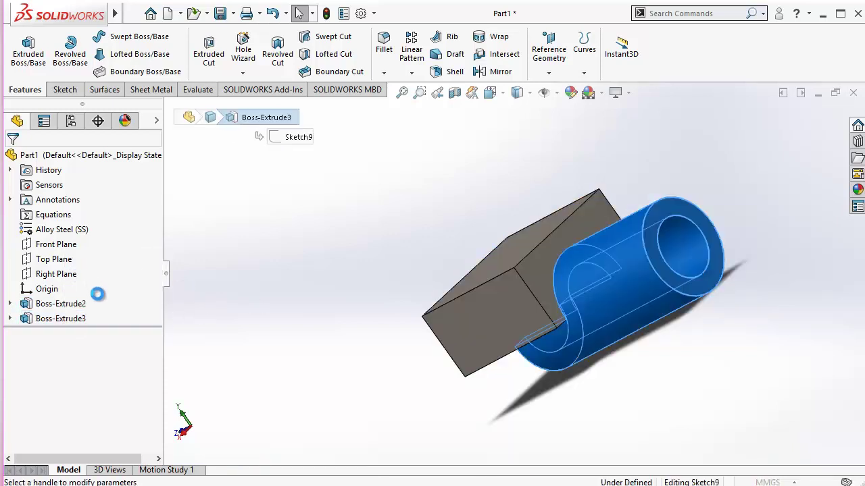
{"action": "left_click", "coordinate": [33, 323]}
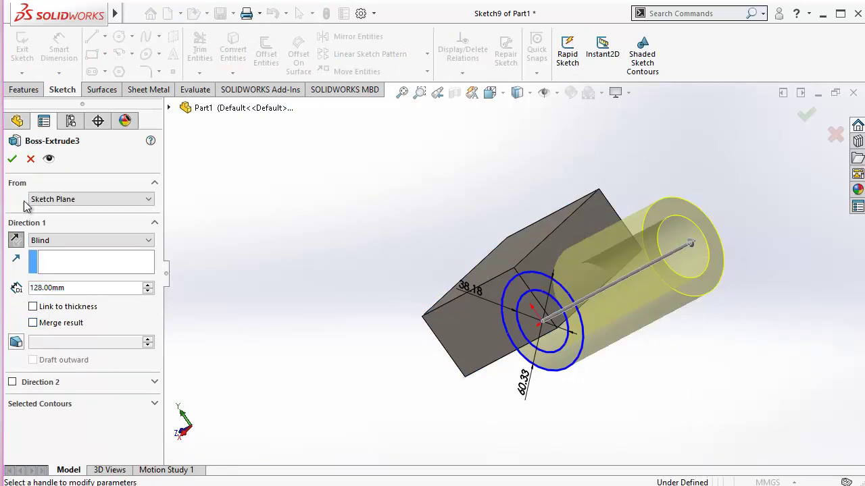
{"action": "key", "text": "Return"}
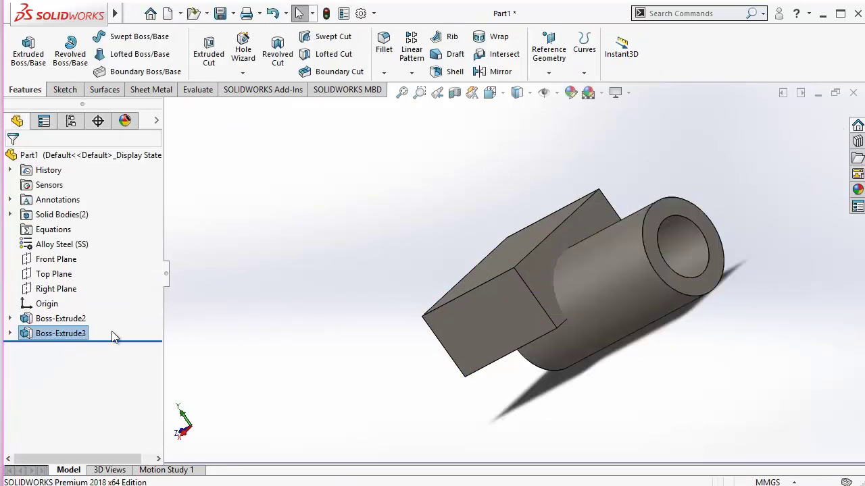
Suppress Boss-Extrude2 and orbit around the remaining hollow XX2 pipe tube.
{"action": "left_click", "coordinate": [61, 318]}
{"action": "left_click", "coordinate": [118, 273]}
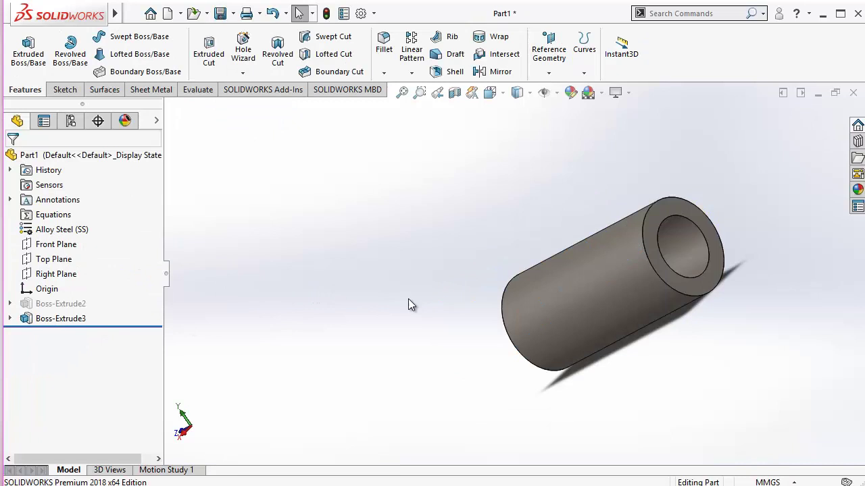
{"action": "middle_click_drag", "start_coordinate": [408, 299], "coordinate": [526, 301]}
{"action": "scroll", "coordinate": [567, 303], "scroll_direction": "down", "scroll_amount": 4}
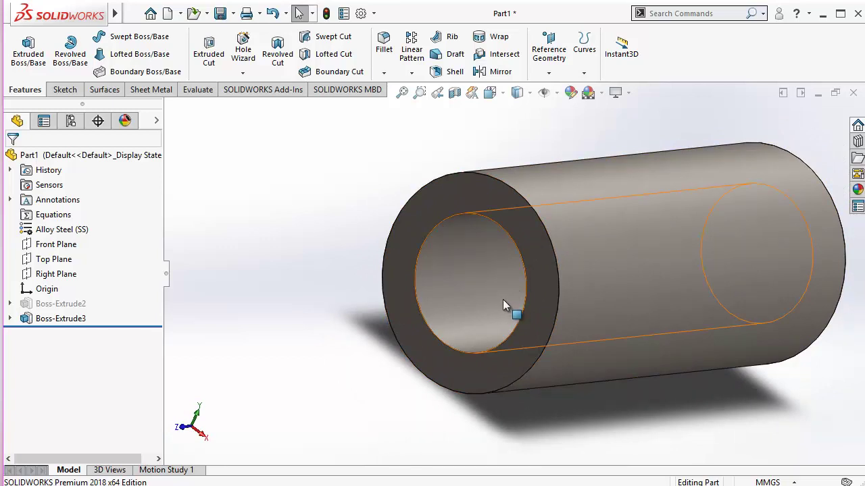
{"action": "left_click", "coordinate": [493, 301]}
{"action": "left_click", "coordinate": [302, 306]}
{"action": "scroll", "coordinate": [302, 306], "scroll_direction": "up", "scroll_amount": 4}
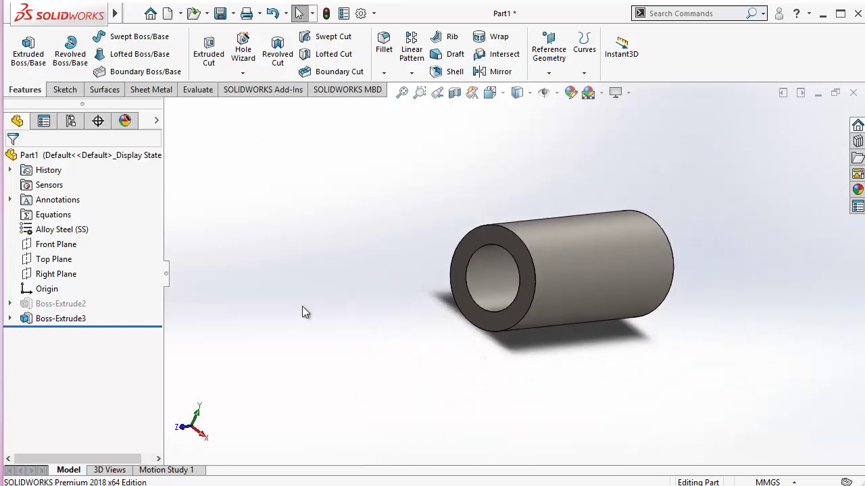
{"action": "middle_click_drag", "start_coordinate": [302, 306], "coordinate": [259, 332]}
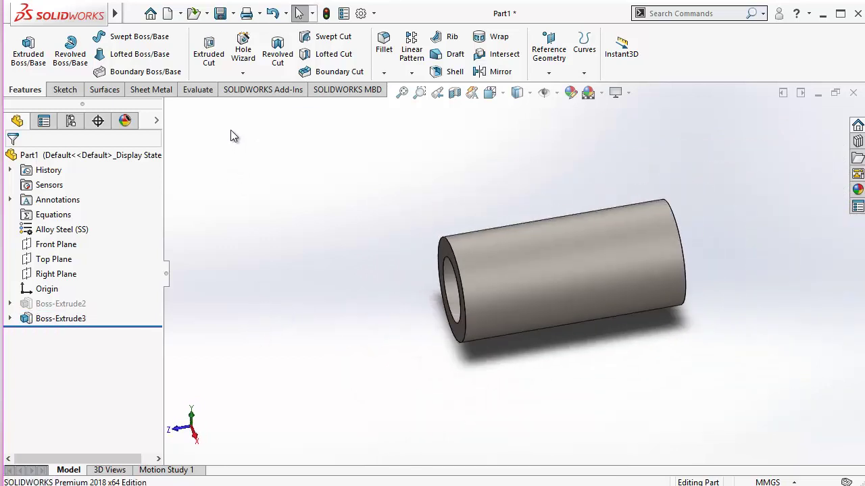
Enable SOLIDWORKS Simulation from the Add-Ins tab and show its Simulation study tools.
{"action": "left_click", "coordinate": [265, 91]}
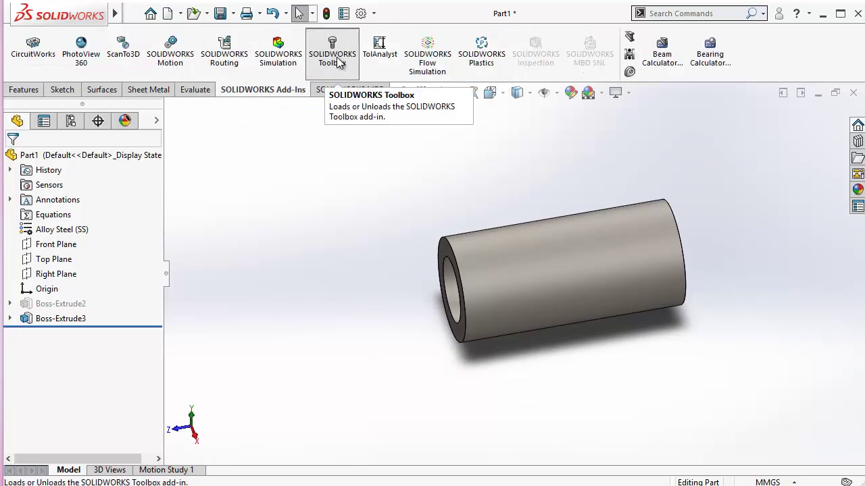
{"action": "left_click", "coordinate": [280, 61]}
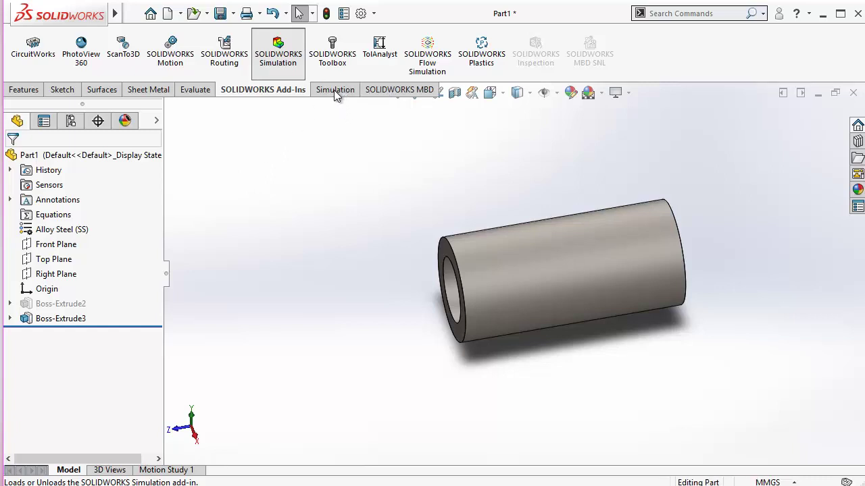
{"action": "left_click", "coordinate": [337, 90]}
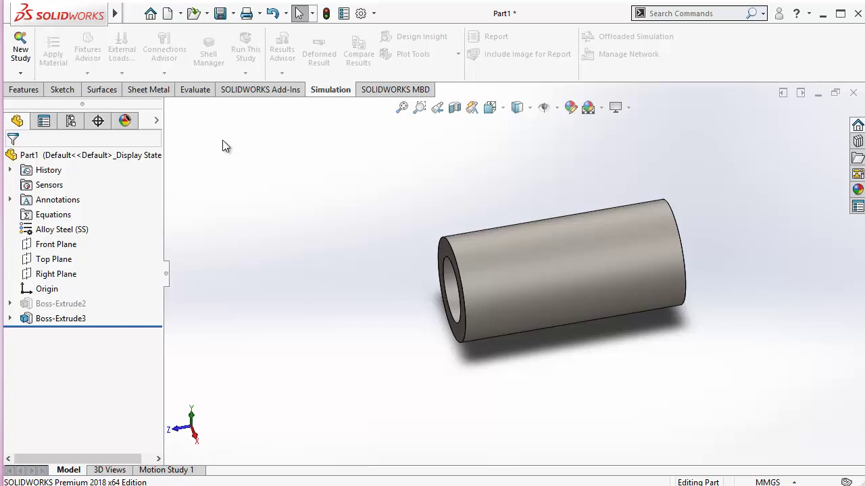
{"action": "left_click", "coordinate": [22, 68]}
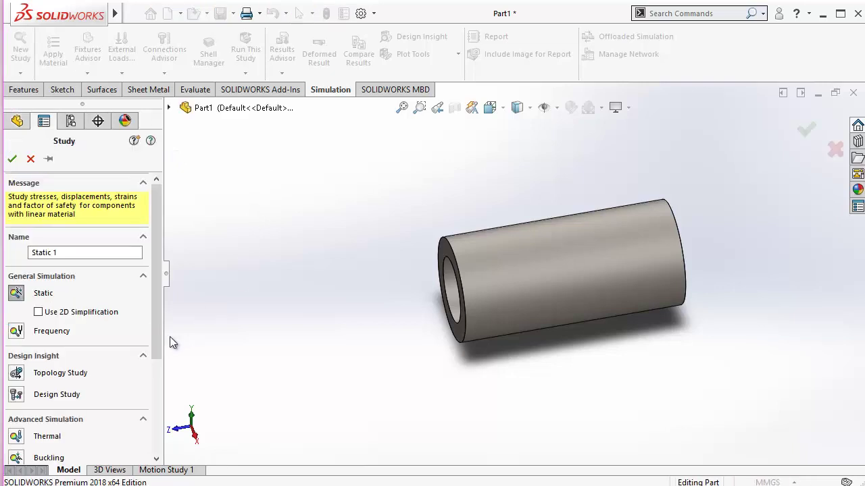
{"action": "left_click_drag", "start_coordinate": [163, 289], "coordinate": [166, 346]}
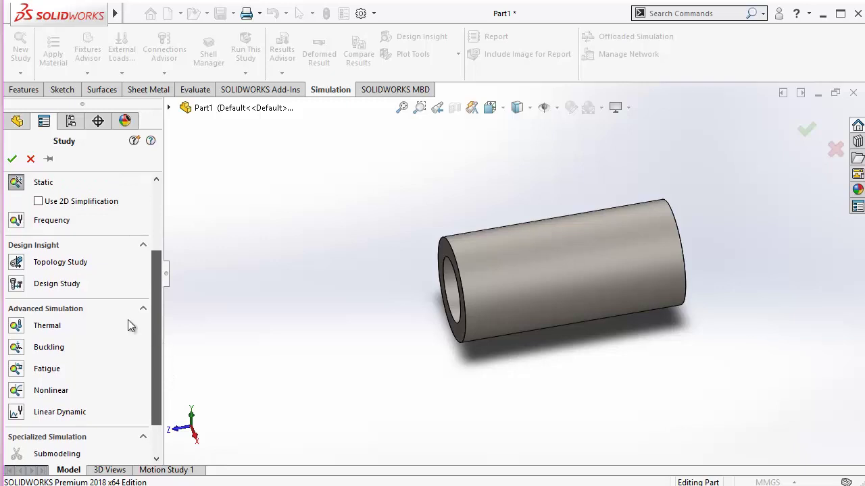
{"action": "left_click", "coordinate": [30, 159]}
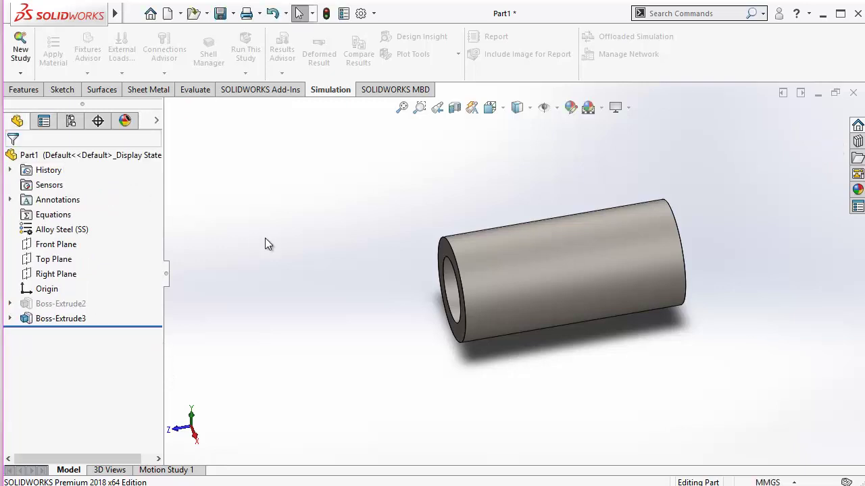
{"action": "middle_click_drag", "start_coordinate": [469, 289], "coordinate": [492, 255]}
{"action": "left_click", "coordinate": [491, 266]}
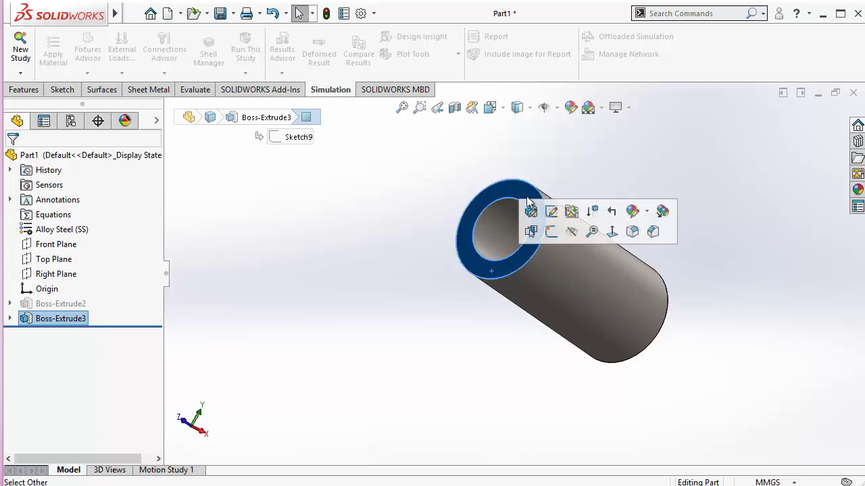
{"action": "middle_click_drag", "start_coordinate": [585, 326], "coordinate": [459, 290]}
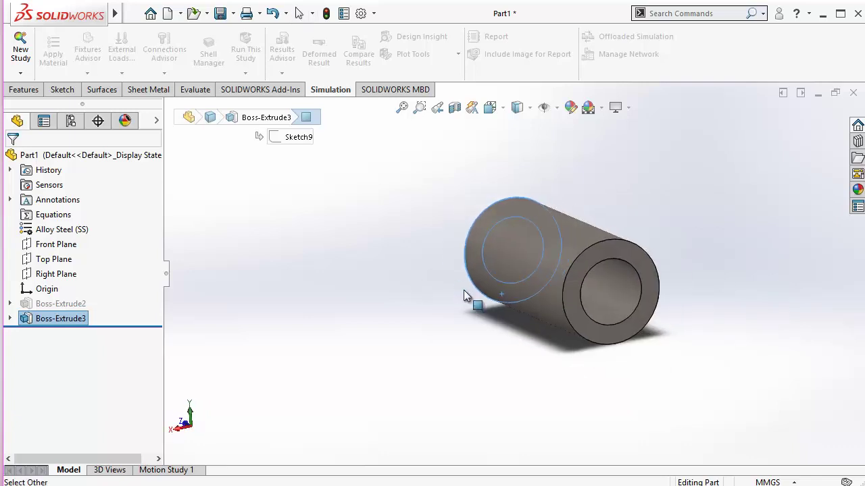
{"action": "middle_click_drag", "start_coordinate": [583, 326], "coordinate": [531, 382]}
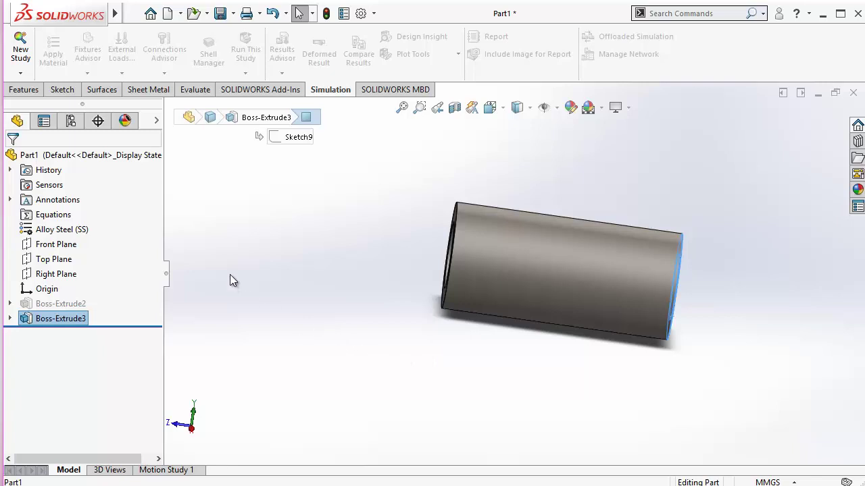
Look at the SOLIDWORKS MBD tools, then return to the Simulation tools.
{"action": "left_click", "coordinate": [397, 90]}
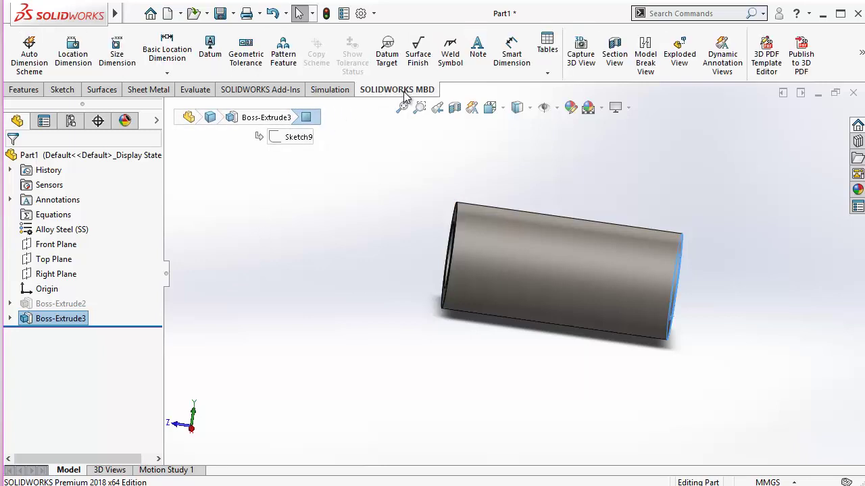
{"action": "left_click", "coordinate": [337, 94]}
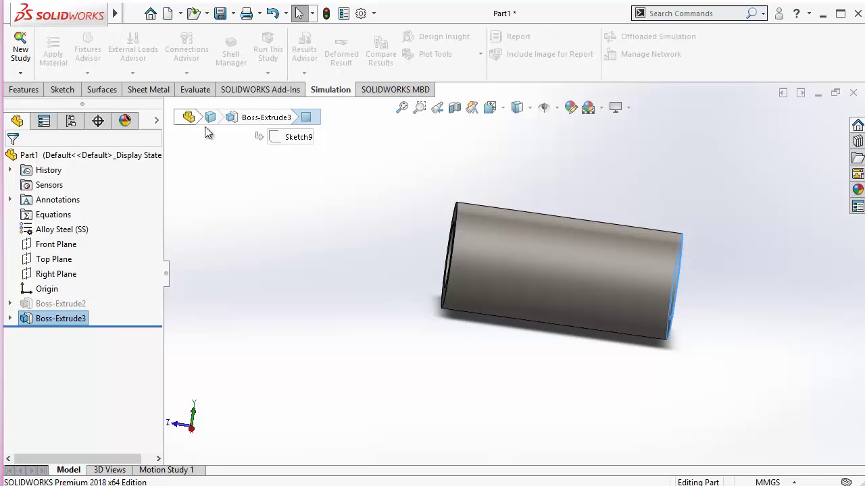
{"action": "left_click", "coordinate": [212, 201]}
Turn off the Simulation add-in, turn on PhotoView 360, and orbit to the pipe's hollow end.
{"action": "left_click", "coordinate": [263, 91]}
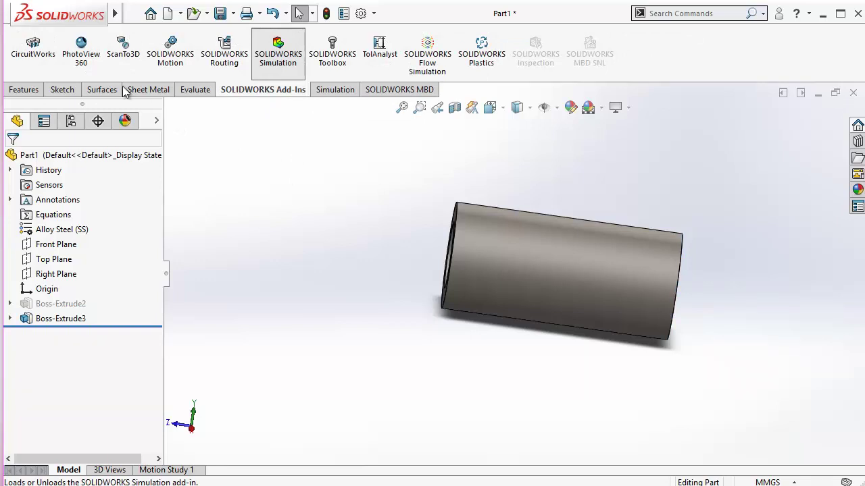
{"action": "left_click", "coordinate": [261, 55]}
{"action": "left_click", "coordinate": [94, 59]}
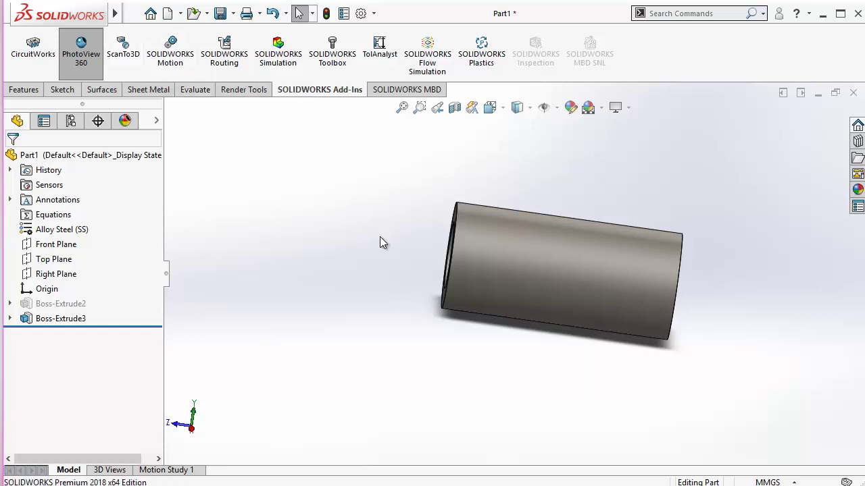
{"action": "middle_click_drag", "start_coordinate": [380, 236], "coordinate": [371, 201]}
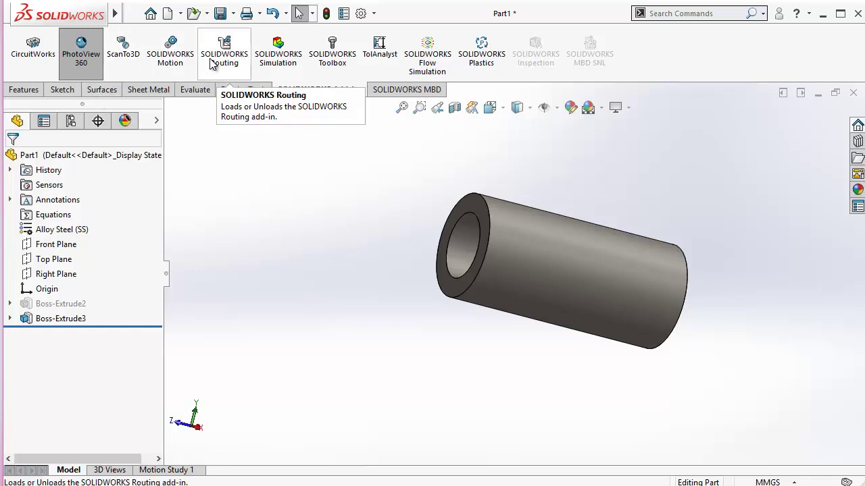
{"action": "left_click", "coordinate": [177, 64]}
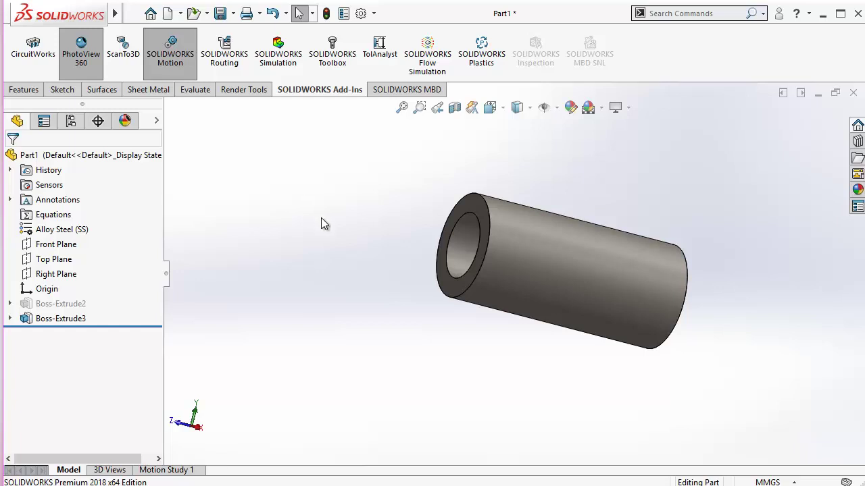
{"action": "middle_click_drag", "start_coordinate": [321, 218], "coordinate": [351, 236]}
{"action": "left_click", "coordinate": [172, 61]}
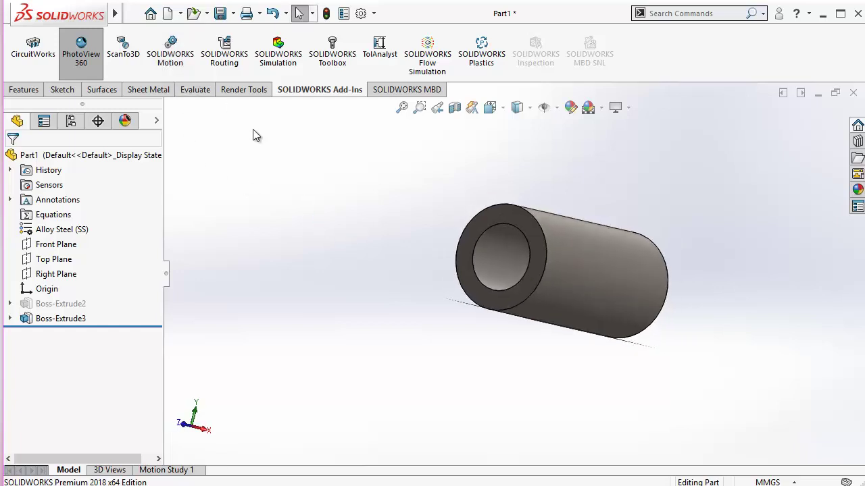